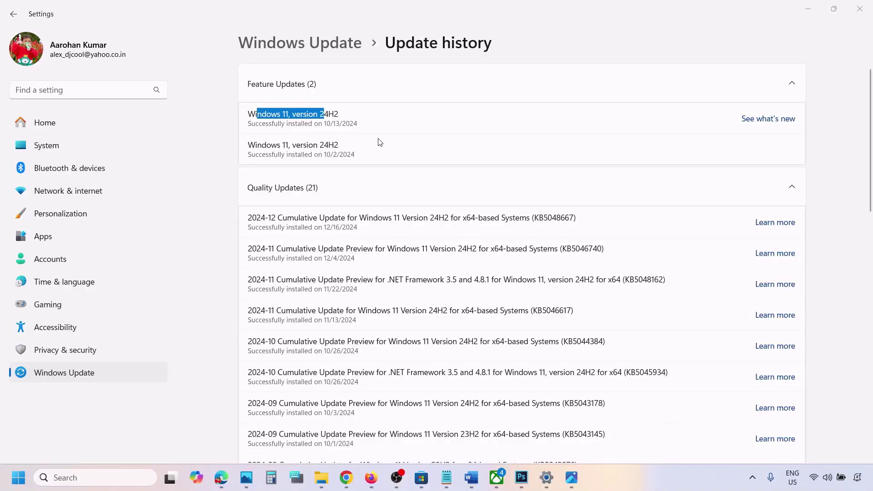
Highlight the Windows 11, version 24H2 update entry, review the 0x80246019 error picture, then restore the Word notes.
left_click_drag(337, 110, 247, 110)
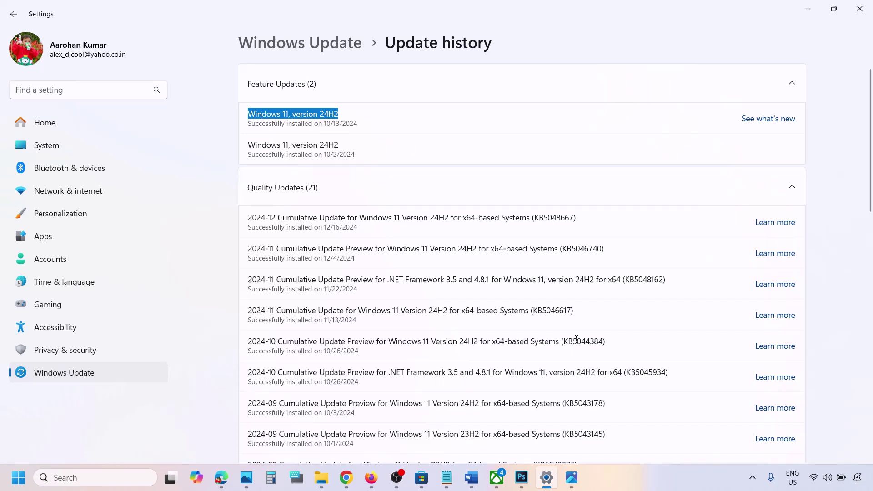
left_click(574, 478)
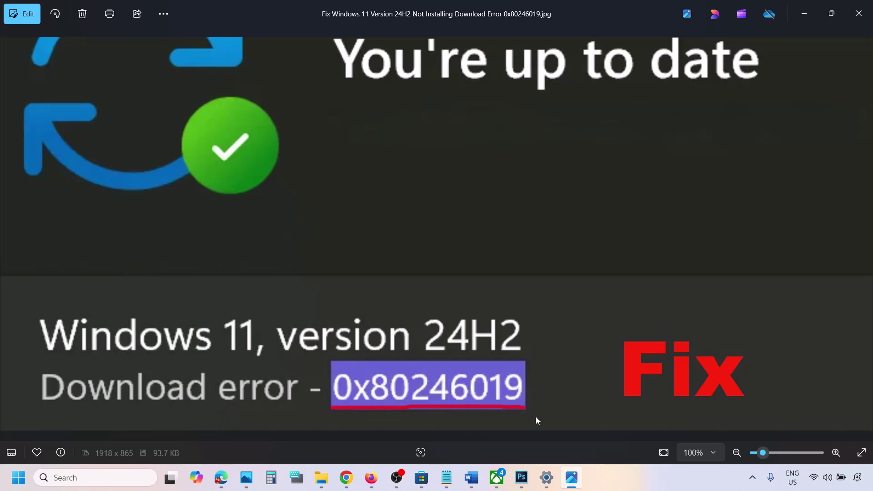
left_click(649, 481)
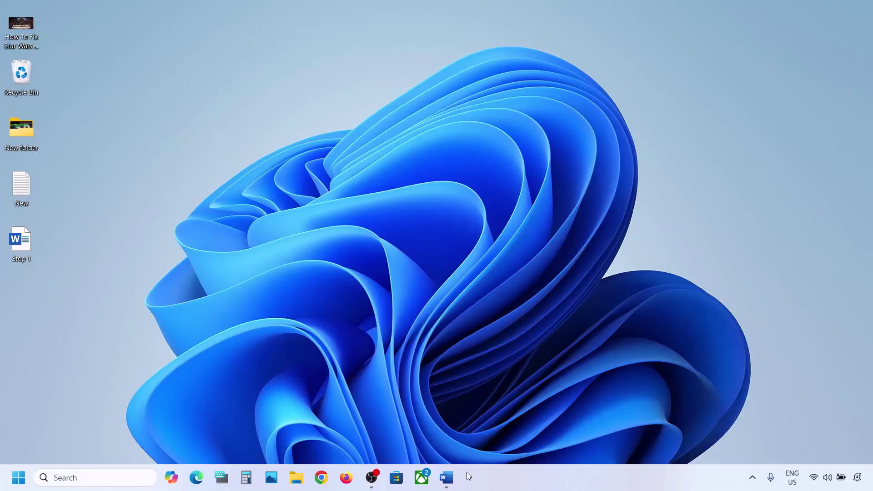
left_click(446, 477)
Highlight 'Start App Readiness Service' in Word and launch Services by searching for services.
left_click_drag(146, 182, 527, 184)
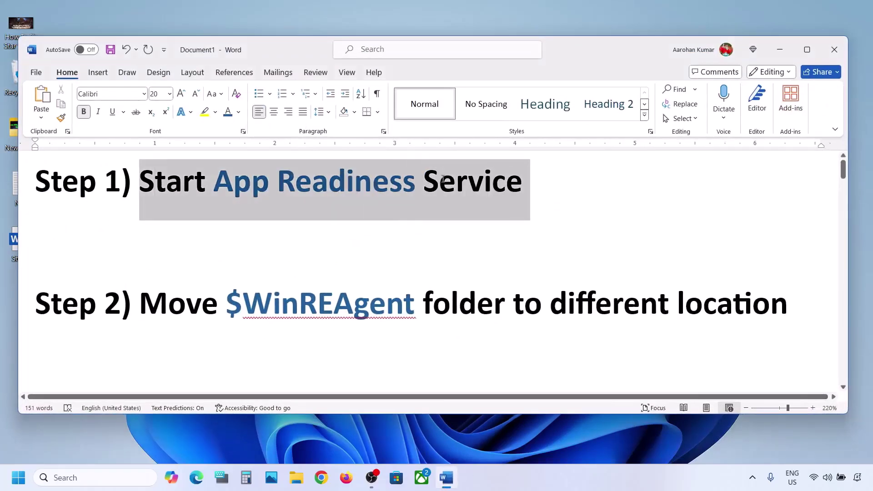
left_click(68, 477)
type("services")
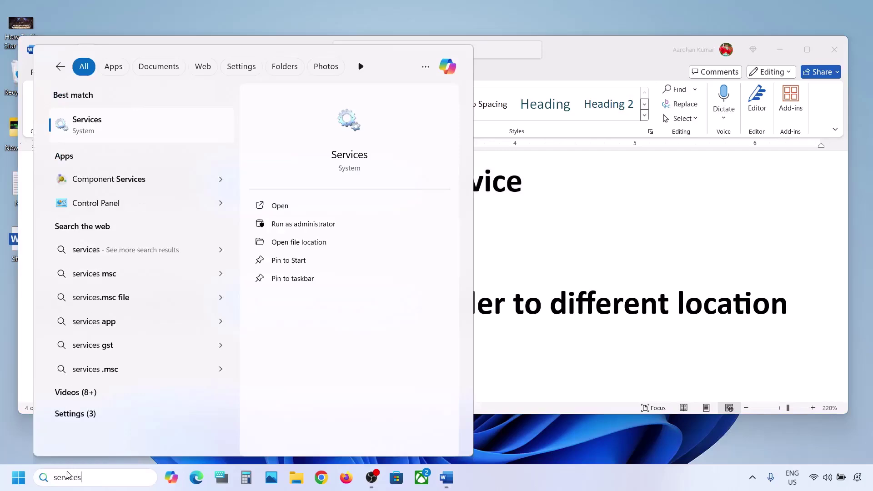
left_click(109, 132)
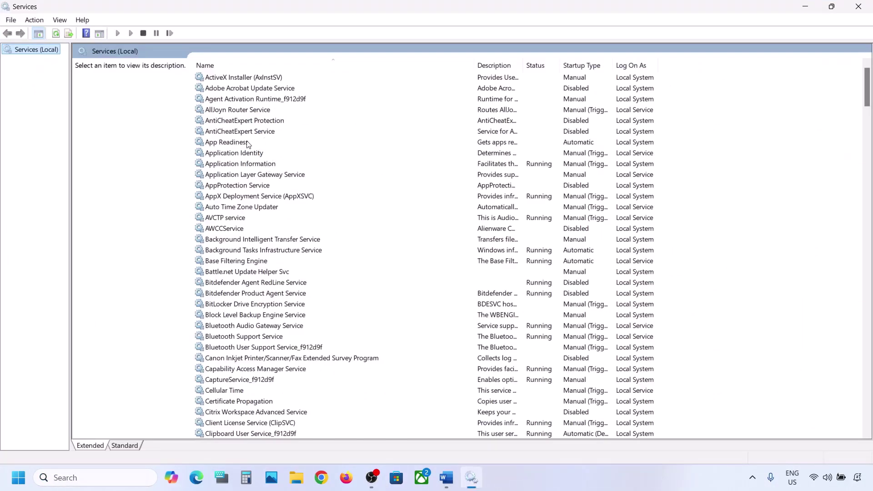
Set App Readiness to Automatic startup, apply it, and start the service.
left_click(248, 144)
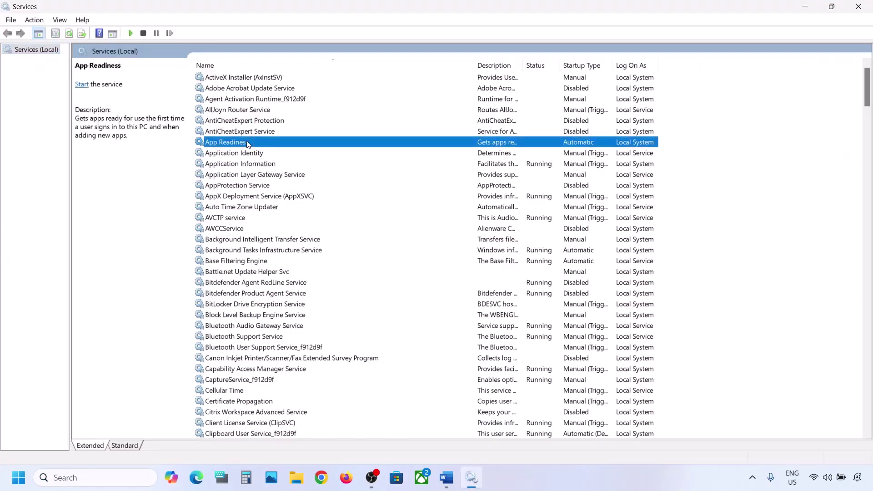
double_click(271, 144)
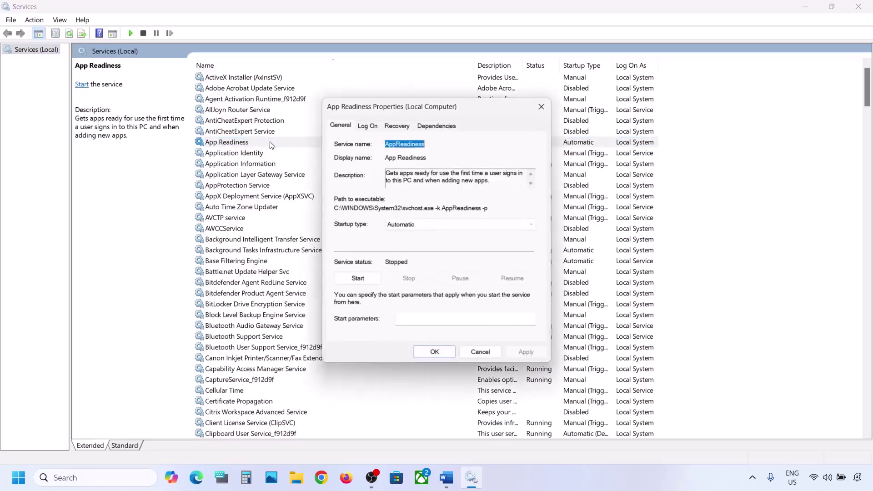
left_click(405, 225)
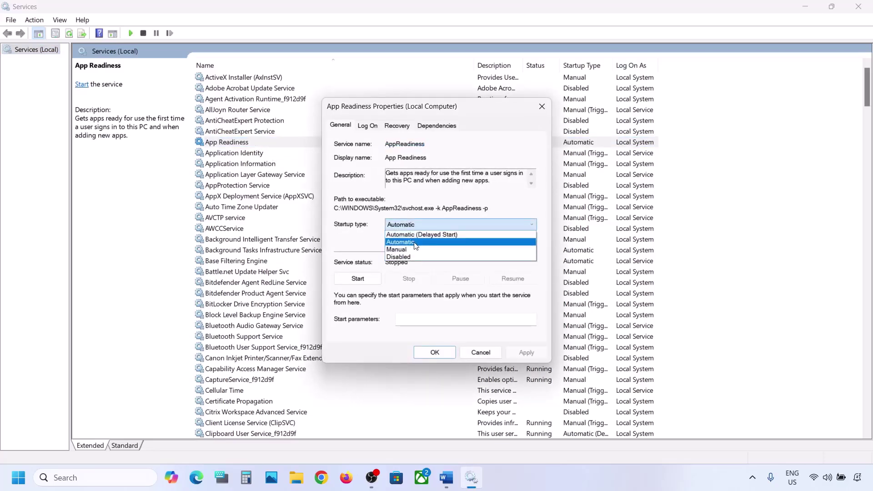
left_click(405, 242)
left_click(526, 353)
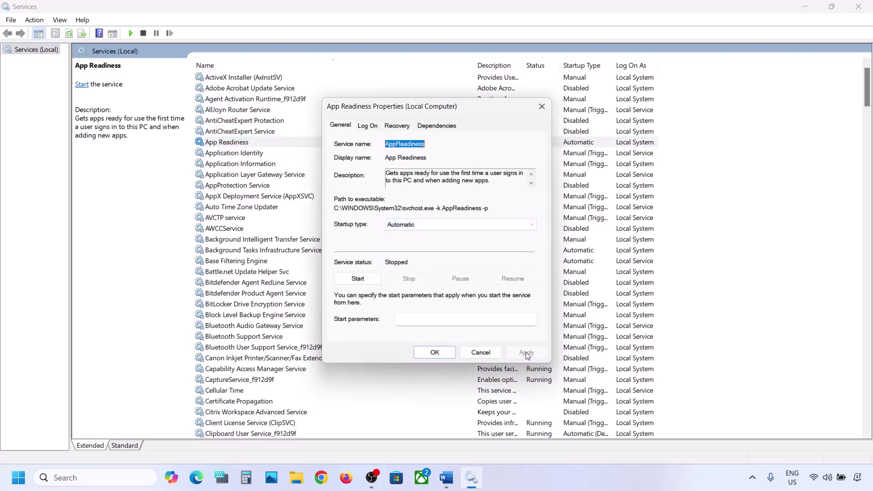
left_click(360, 280)
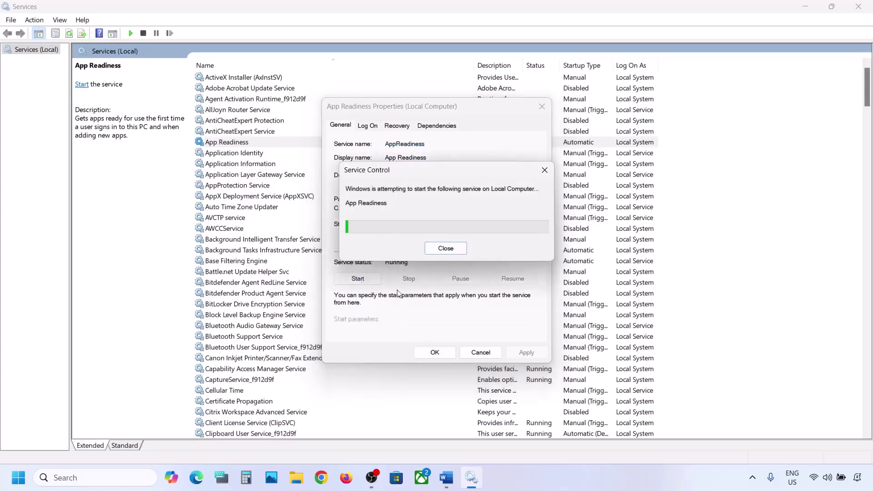
left_click(437, 350)
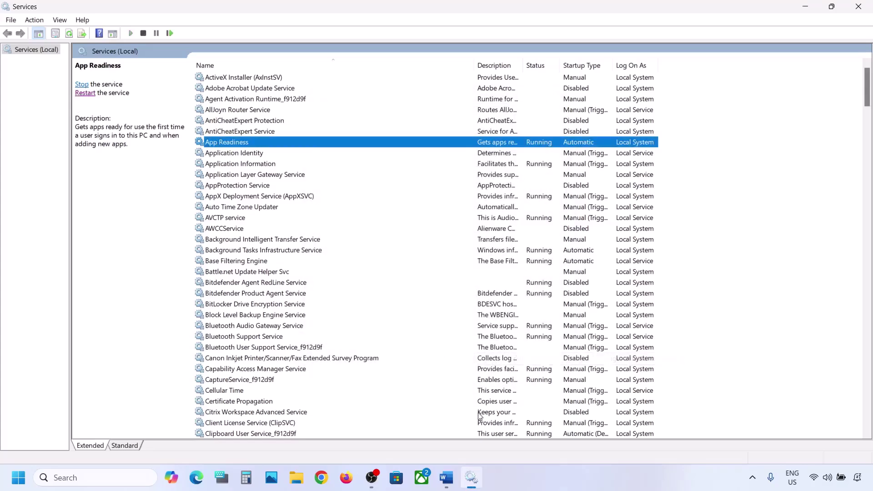
Highlight the $WinREAgent folder name in the Word Step 2 notes and open File Explorer.
left_click(446, 478)
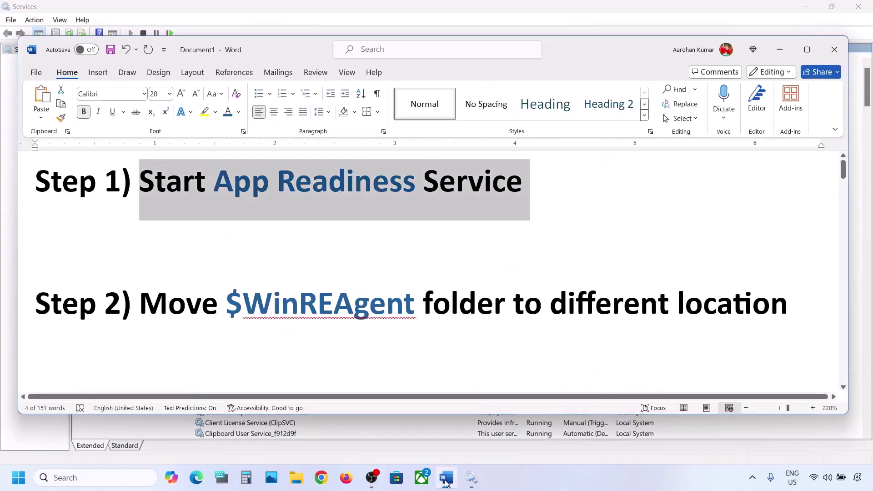
double_click(232, 302)
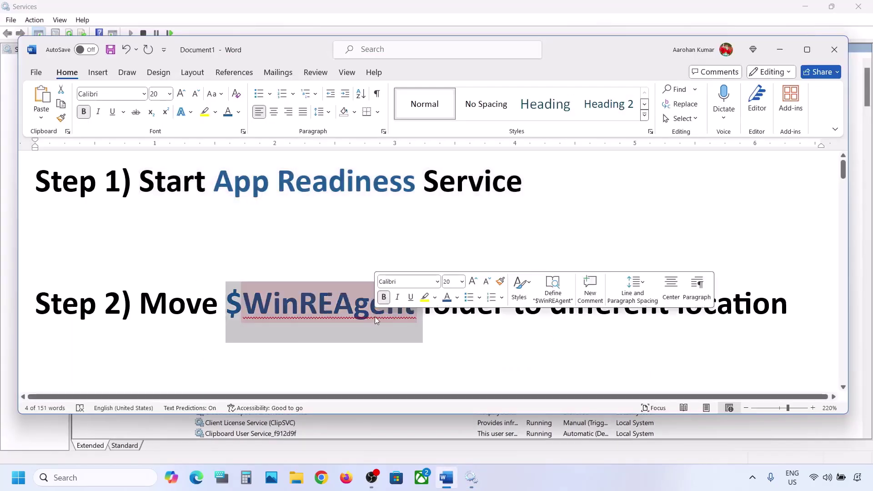
left_click(296, 478)
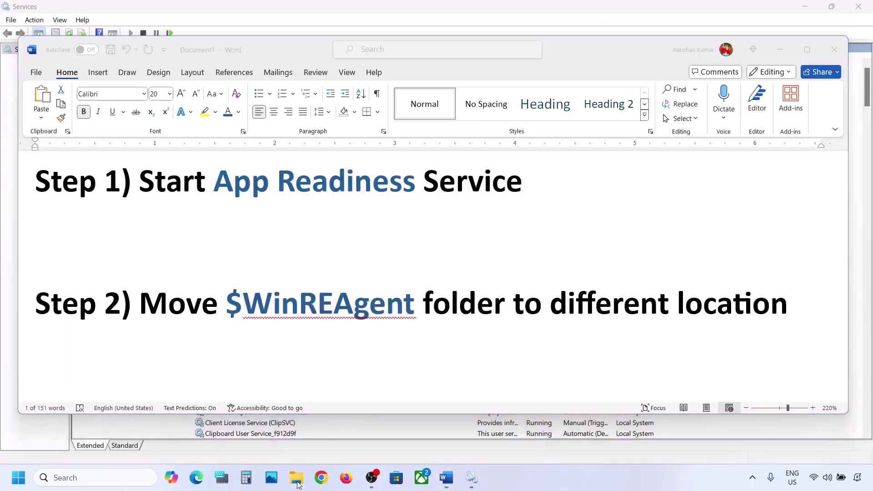
Open OS (C:) from This PC with hidden items shown and select the $WinREAgent folder.
left_click(51, 263)
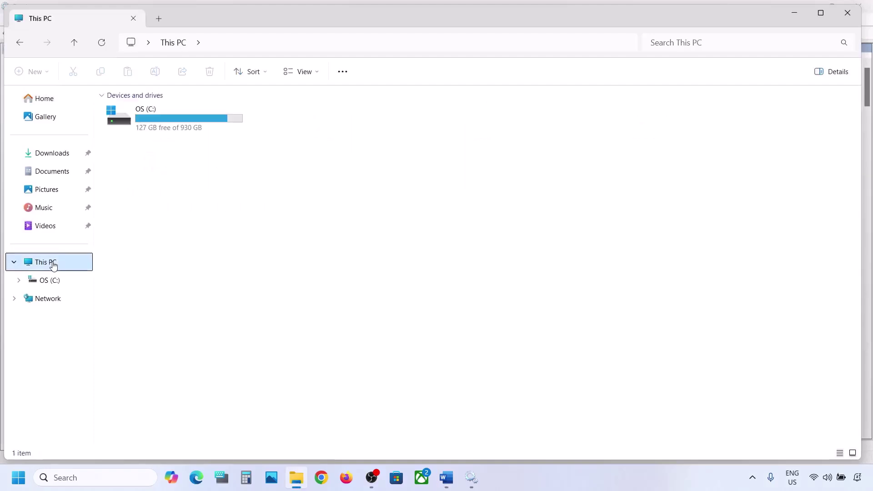
left_click(176, 127)
double_click(176, 127)
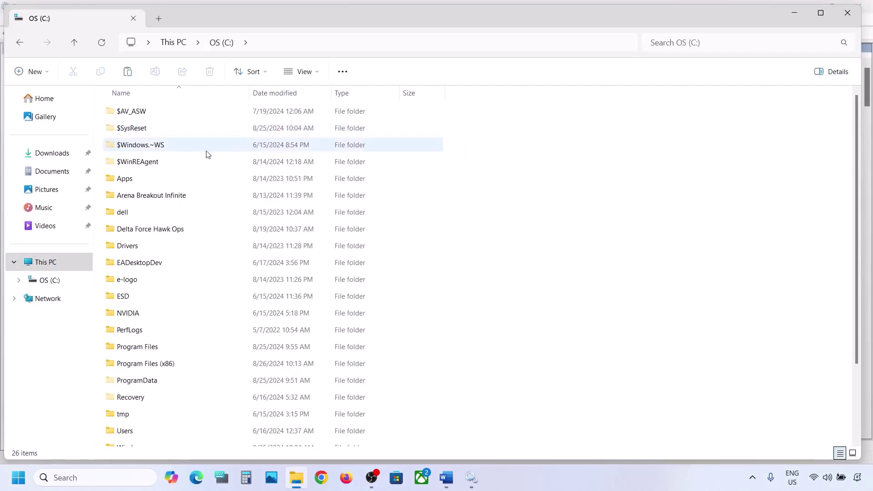
left_click(148, 165)
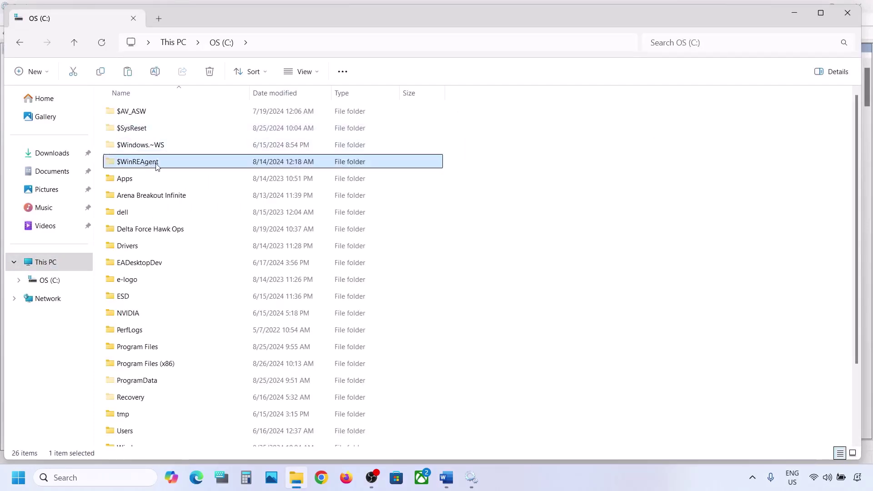
mouse_move(159, 164)
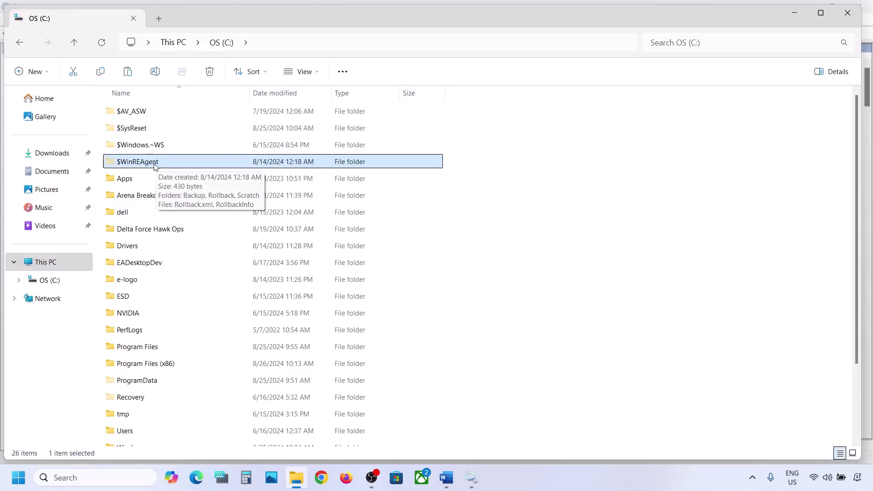
left_click(302, 71)
mouse_move(322, 285)
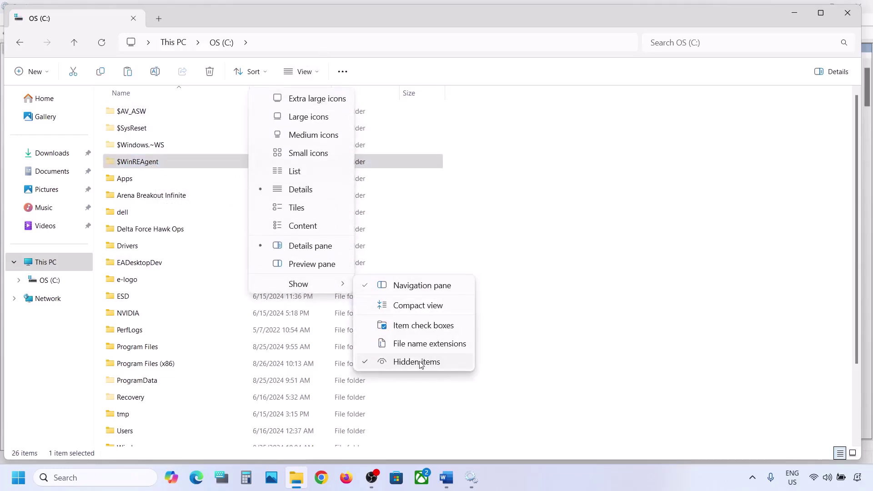
left_click(141, 164)
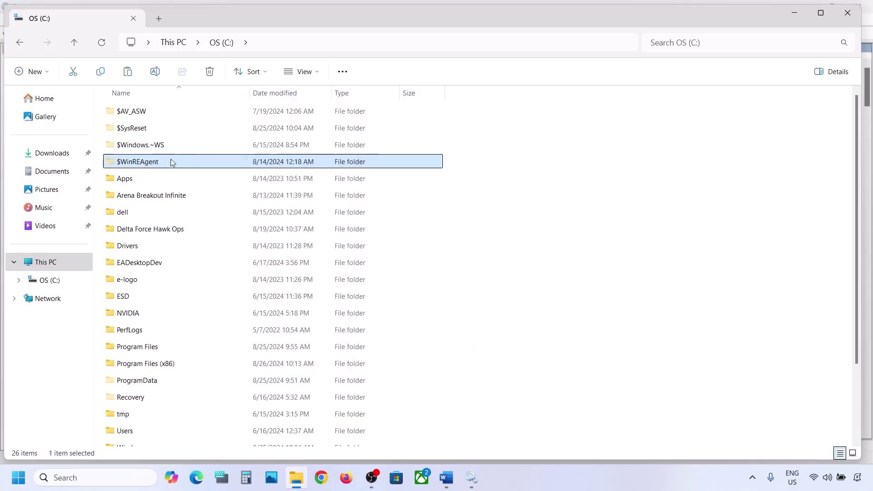
Copy $WinREAgent onto the desktop and delete it from drive C.
right_click(145, 164)
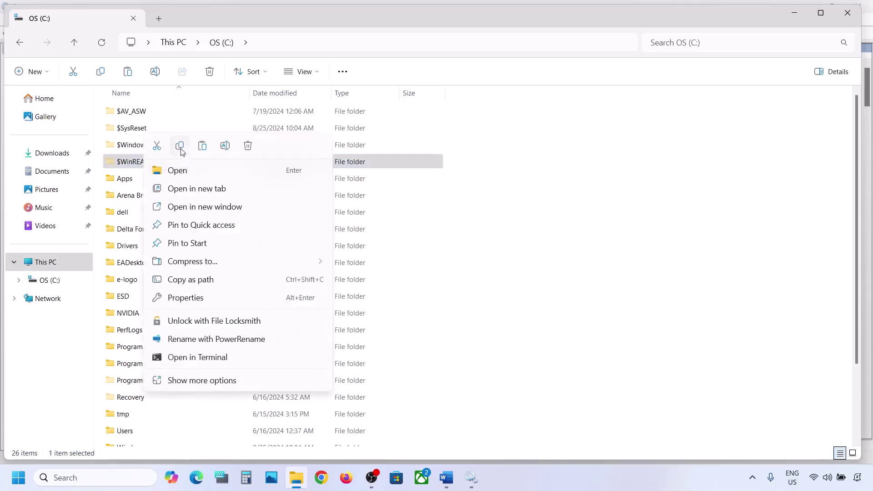
left_click(180, 149)
key("super+d")
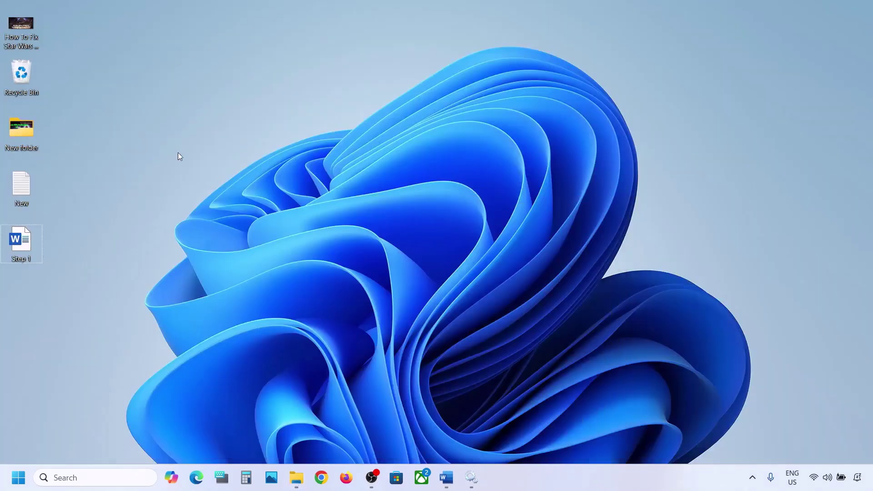
key("ctrl+v")
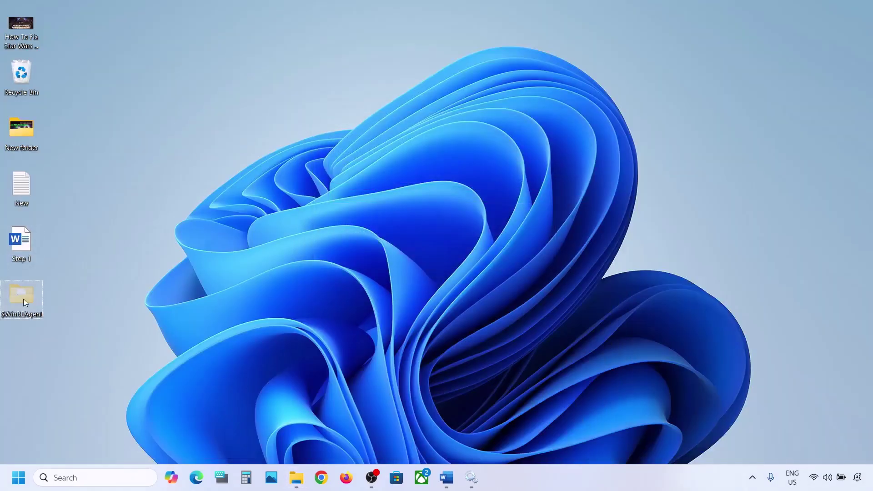
left_click(298, 475)
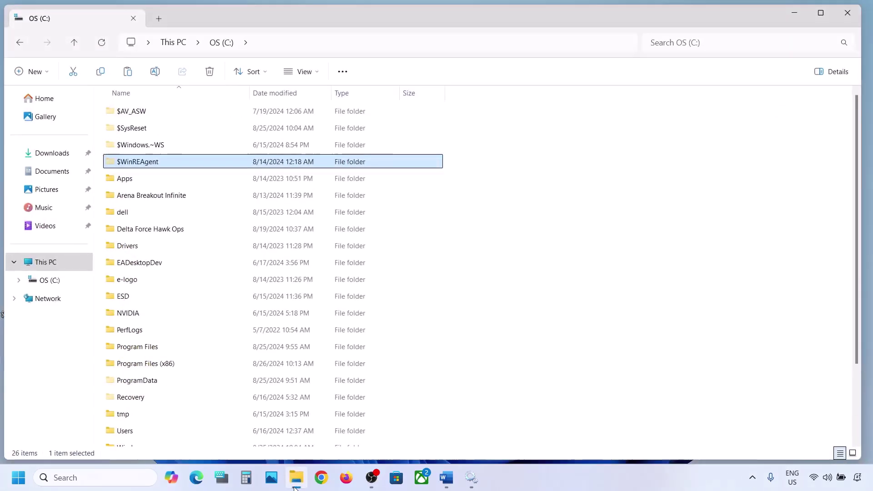
right_click(138, 163)
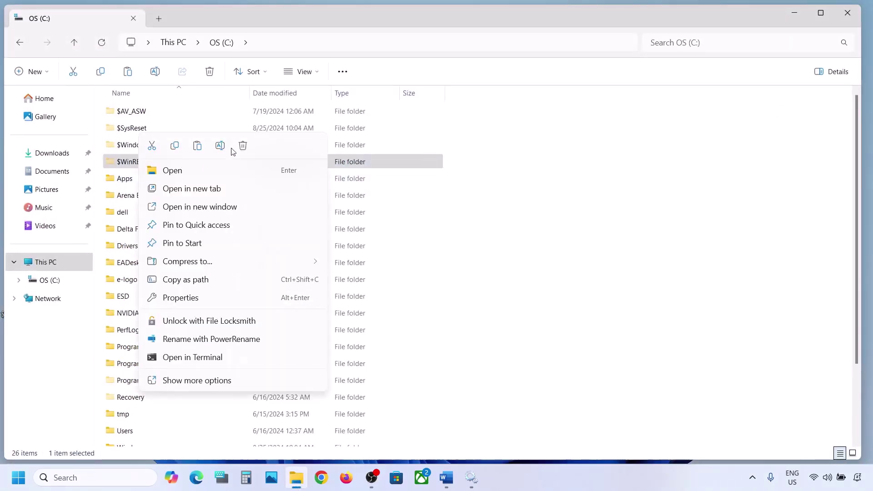
left_click(243, 144)
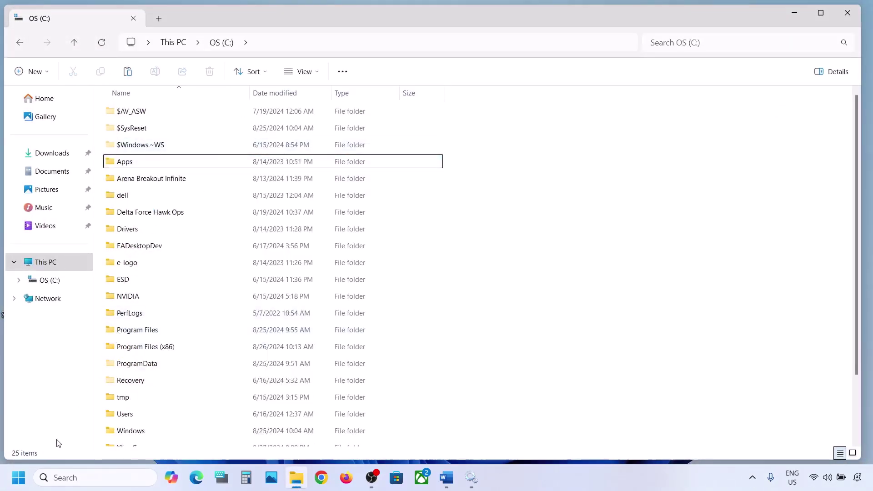
Check the Windows Update page in Settings, then close Settings and File Explorer.
key("super+i")
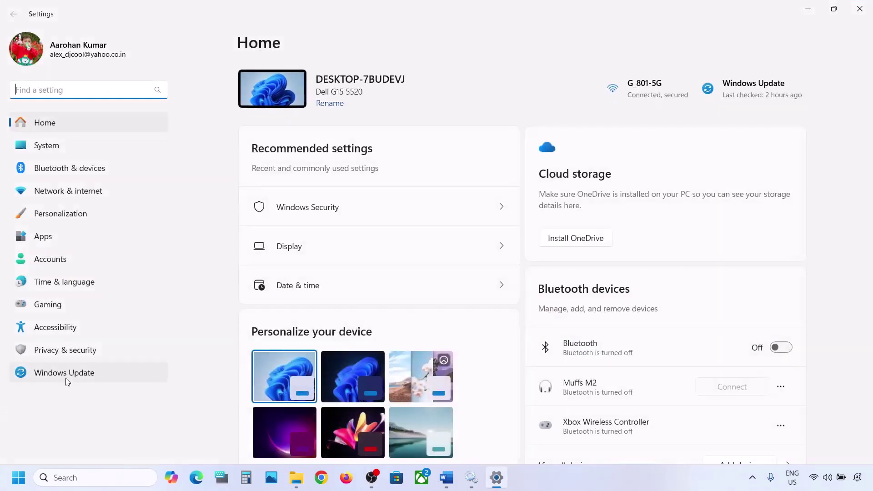
left_click(66, 378)
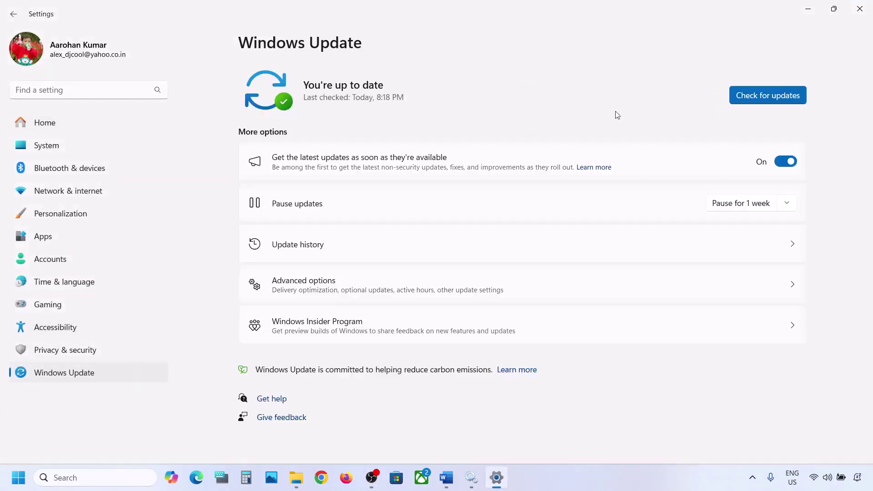
left_click(816, 6)
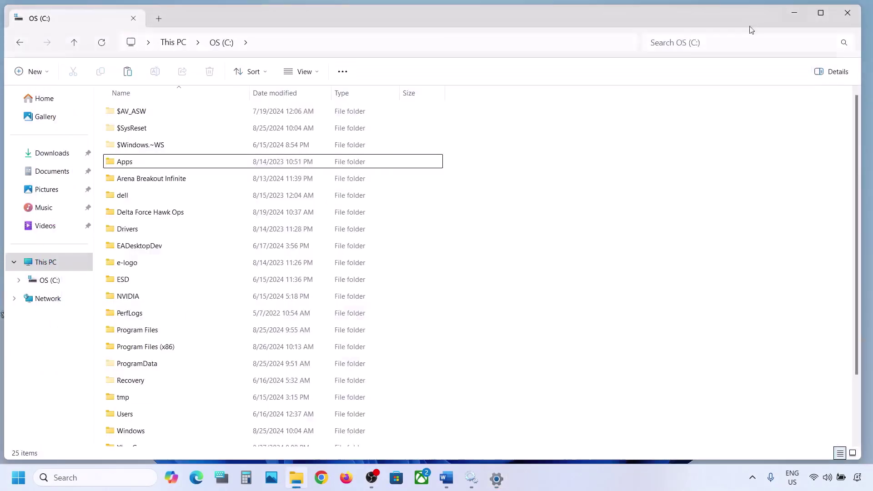
left_click(794, 15)
Open the Start menu's power options and dismiss them without restarting.
left_click(18, 477)
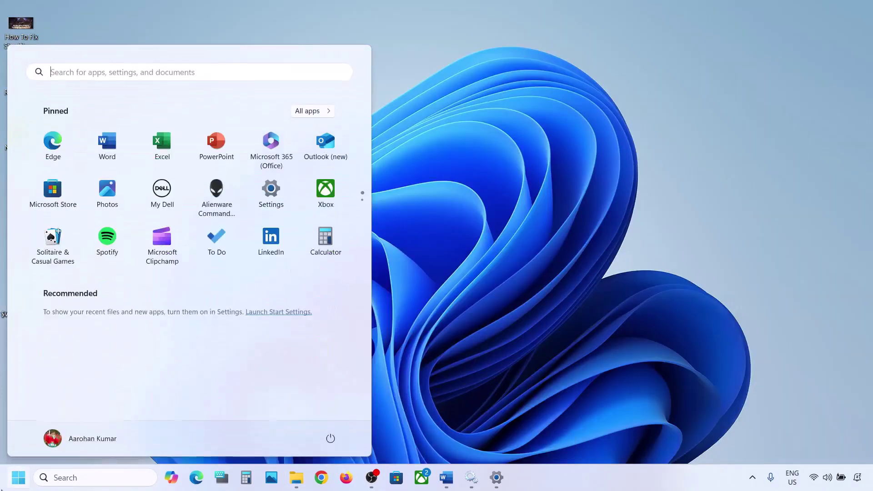
left_click(331, 438)
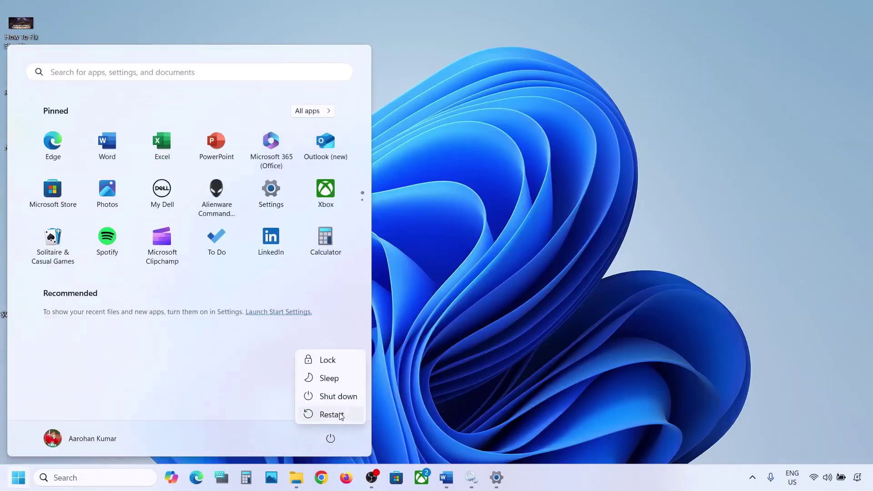
left_click(478, 337)
left_click(478, 337)
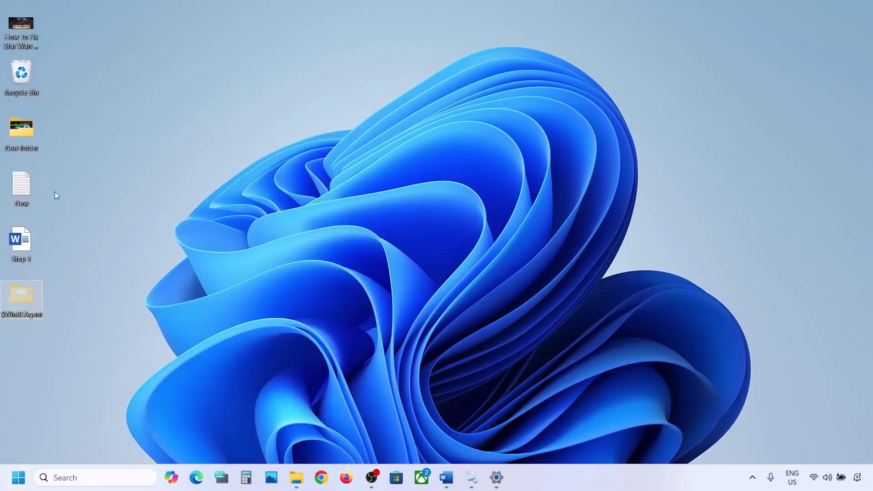
Cut $WinREAgent from the desktop and paste it back into the root of OS (C:).
right_click(20, 293)
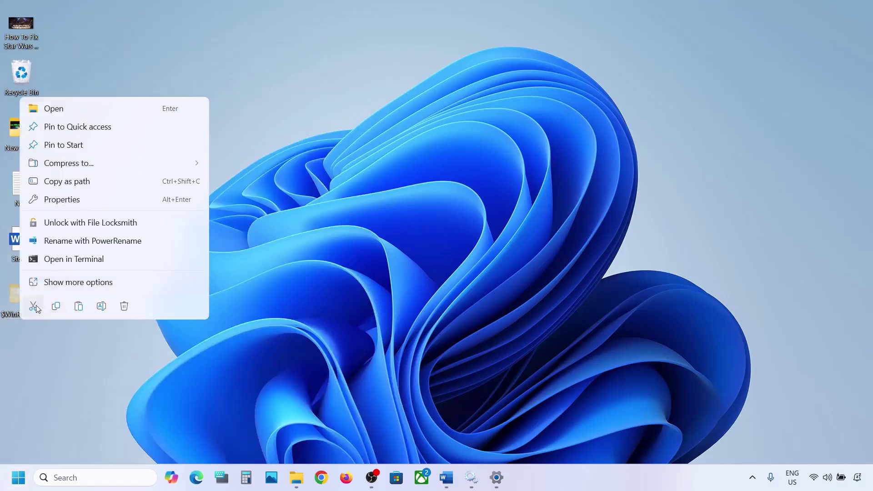
left_click(37, 304)
left_click(296, 477)
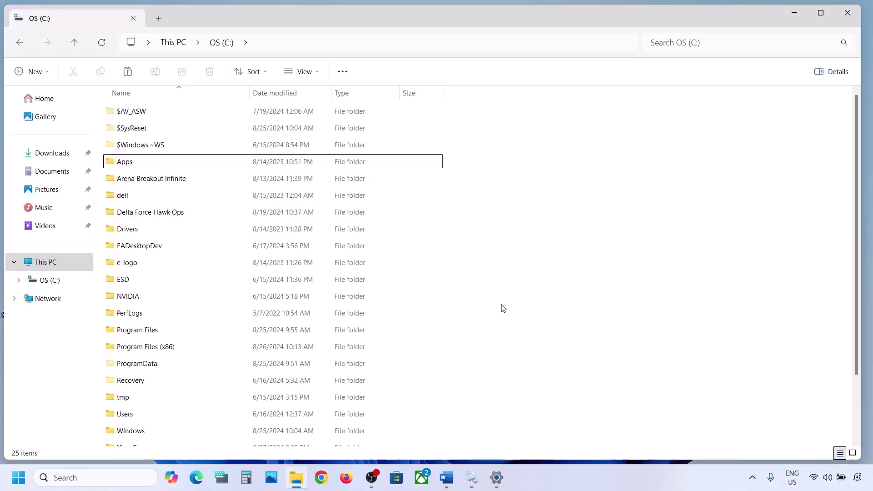
key("ctrl+v")
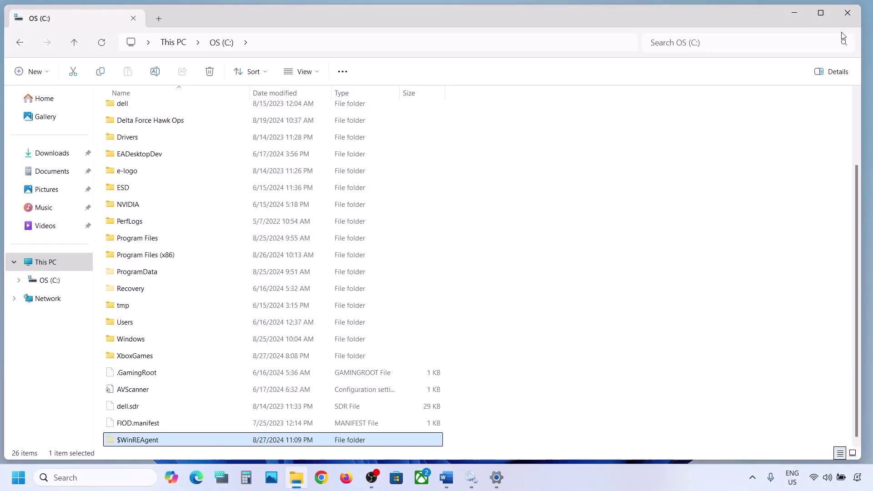
Highlight the Run Update Troubleshooter heading in Word, then open Settings from Start.
left_click(786, 16)
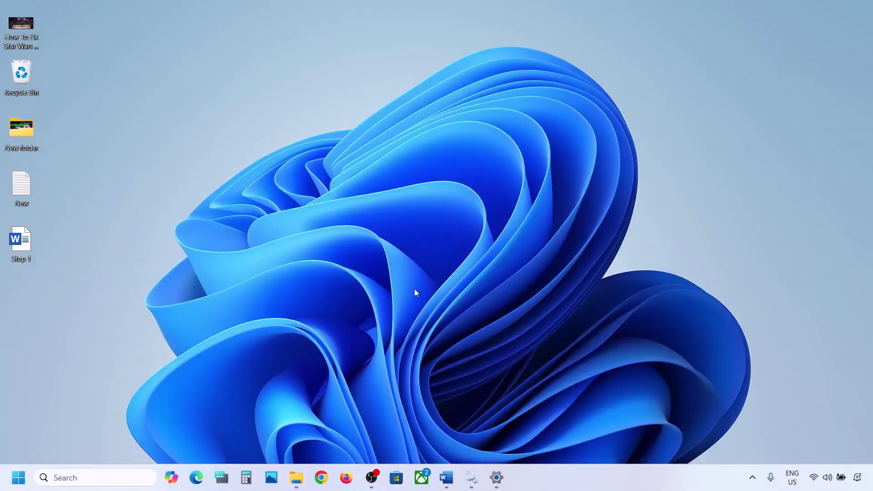
left_click(446, 478)
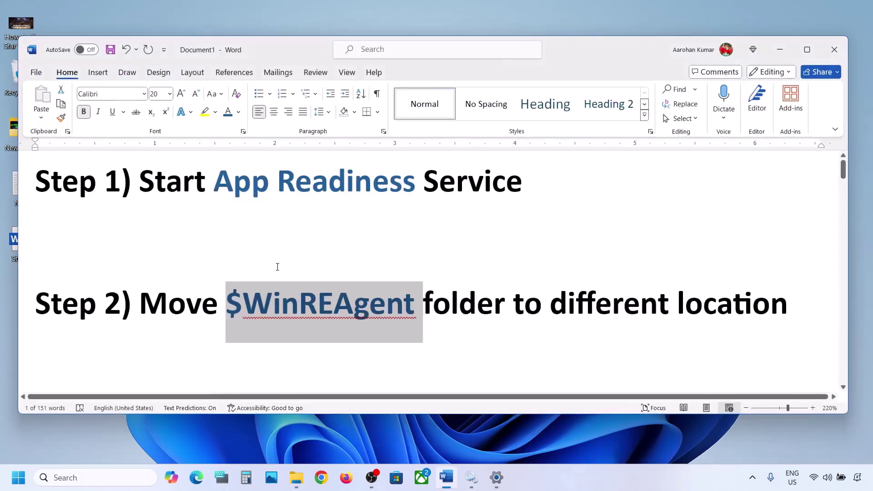
scroll(278, 267, "down", 2)
left_click_drag(160, 256, 502, 241)
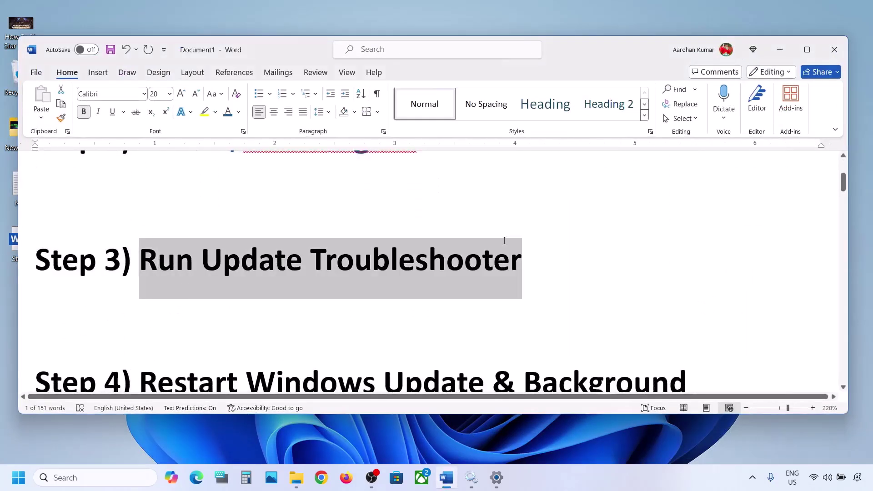
left_click(20, 482)
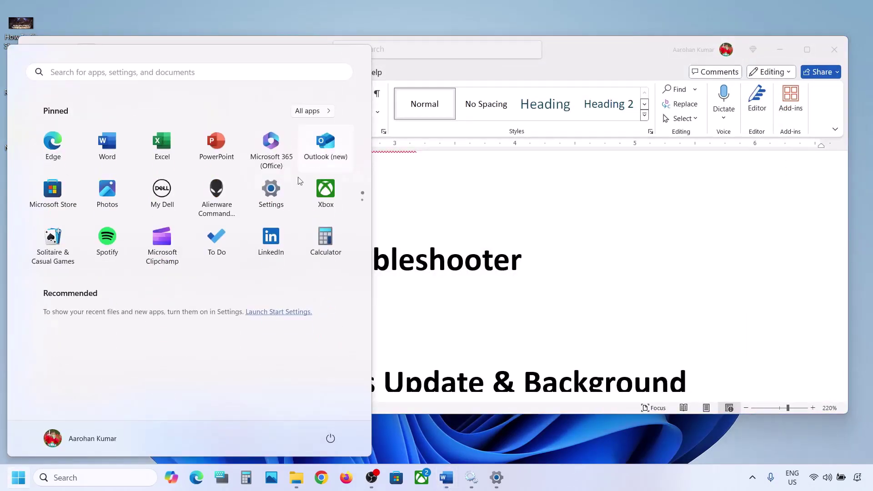
left_click(274, 191)
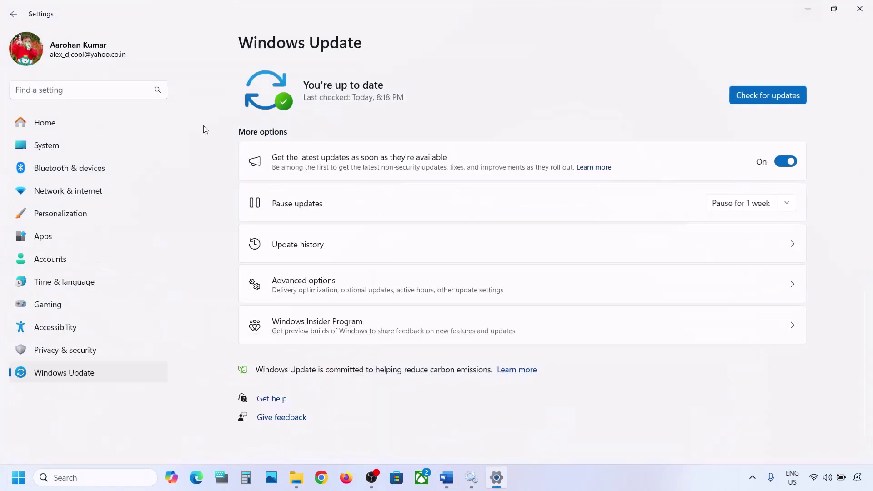
Run the Windows Update troubleshooter from System > Troubleshoot > Other troubleshooters.
left_click(80, 146)
scroll(327, 218, "down", 5)
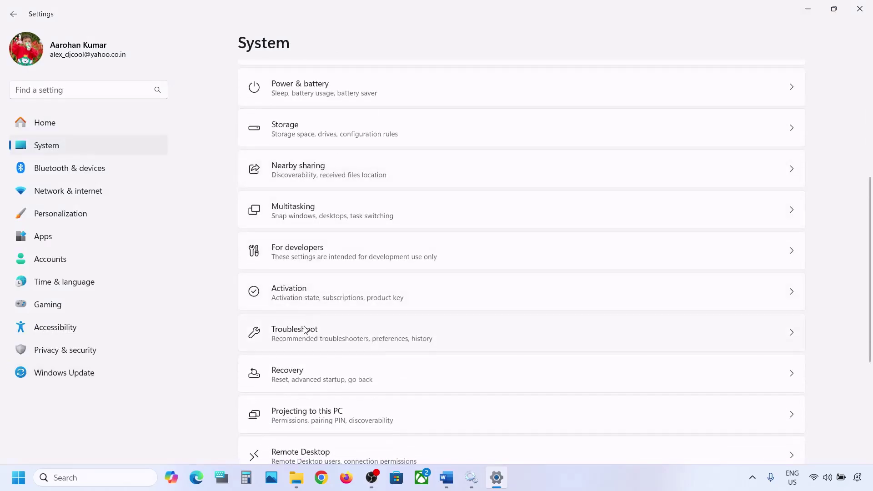
left_click(305, 330)
left_click(310, 191)
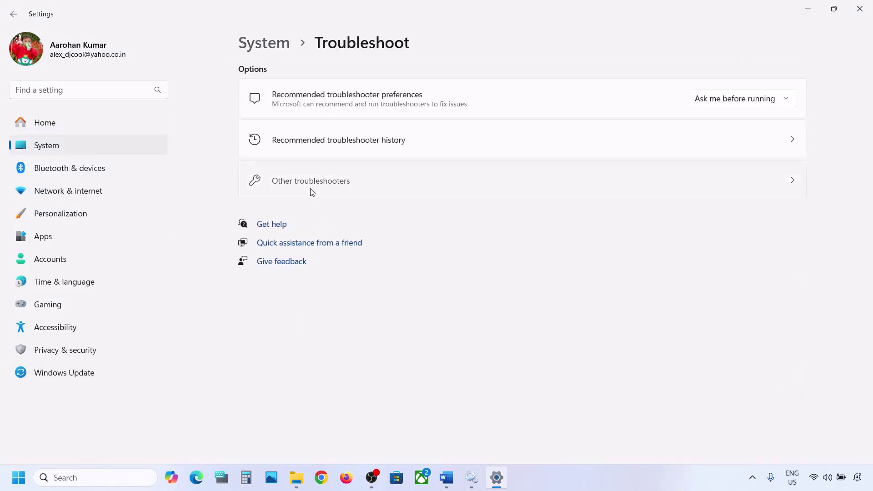
scroll(312, 191, "down", 1)
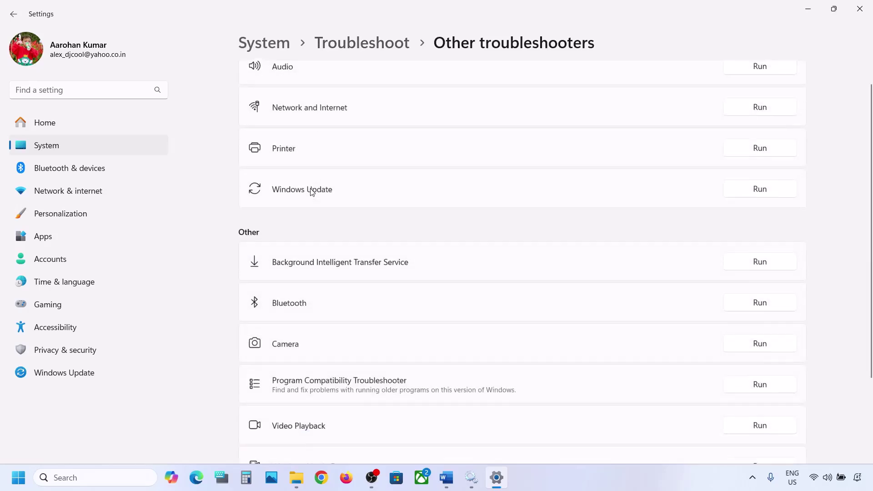
left_click(759, 190)
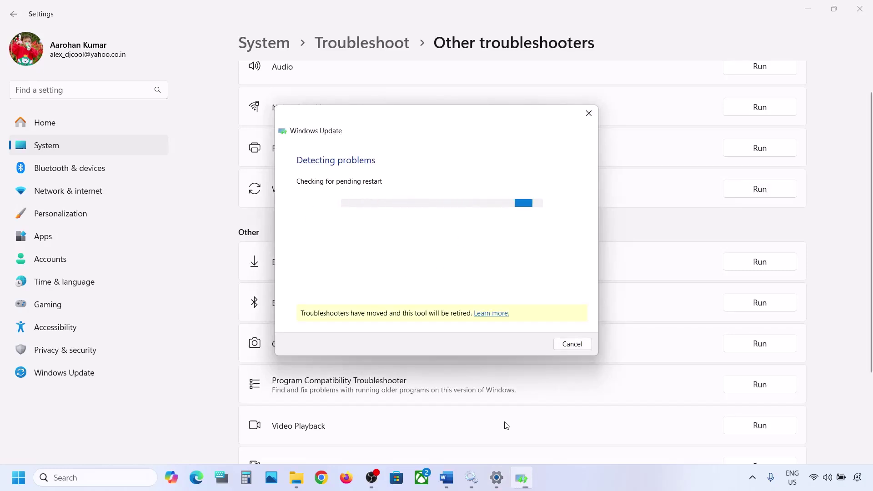
left_click(446, 478)
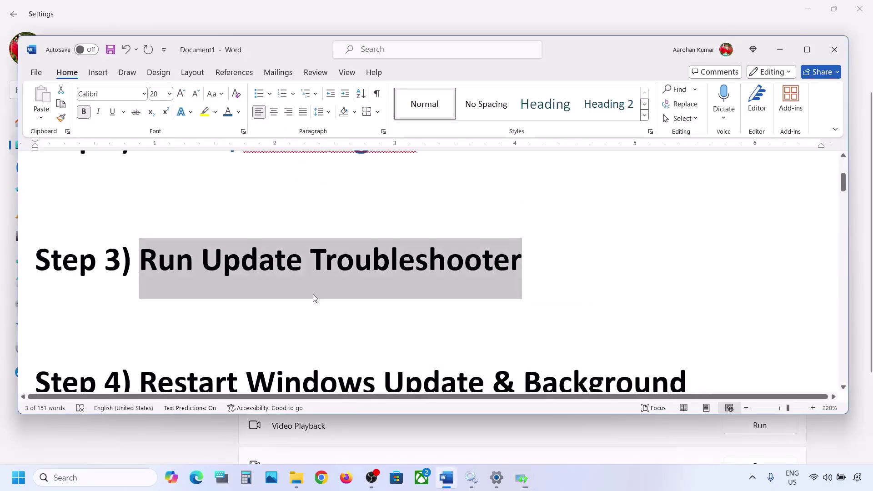
Highlight the Step 4 heading in Word and open Services via a search for services.
scroll(313, 294, "down", 3)
left_click_drag(144, 254, 374, 296)
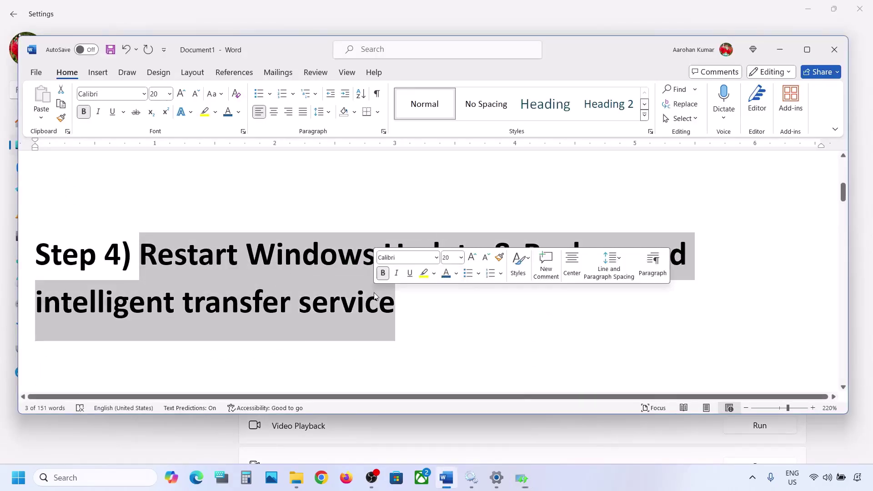
left_click(76, 478)
type("services")
key("Return")
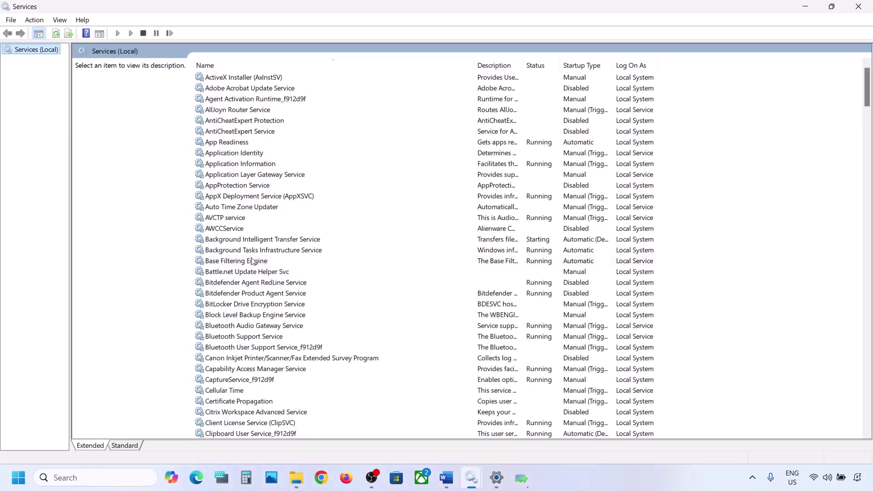
Set the Windows Update service's startup type to Automatic and apply it.
left_click(253, 261)
key("w")
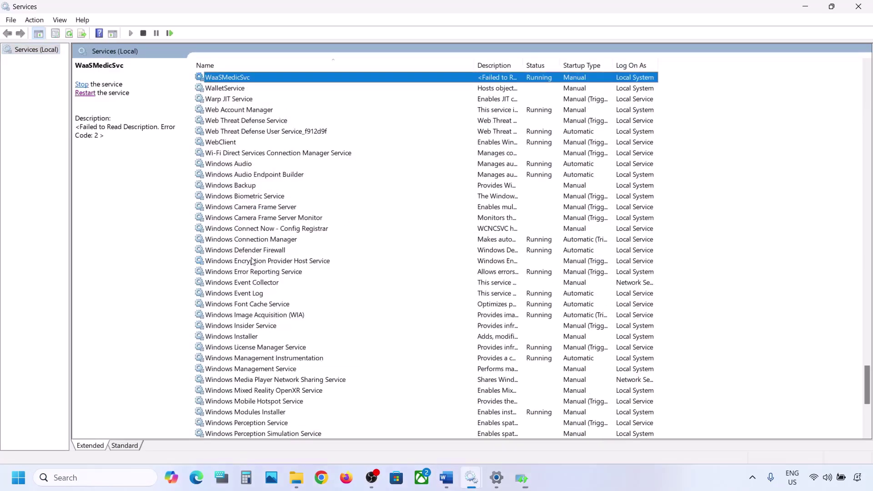
scroll(284, 350, "down", 7)
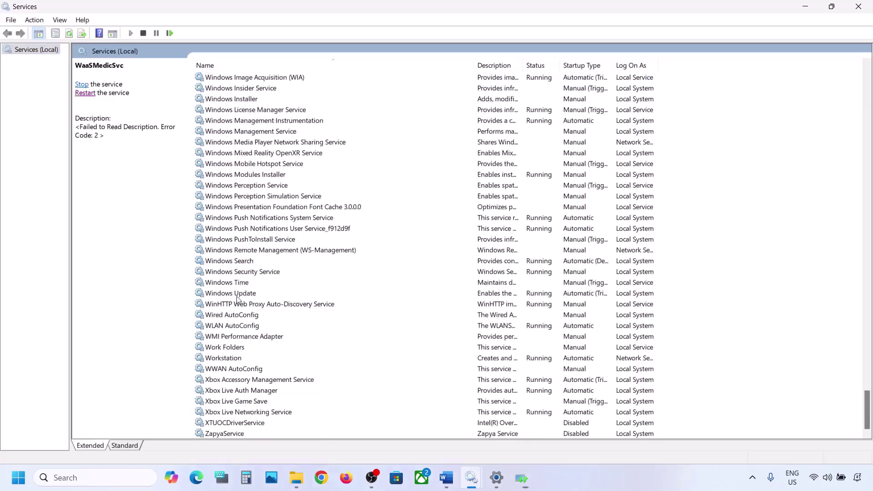
left_click(237, 295)
double_click(287, 294)
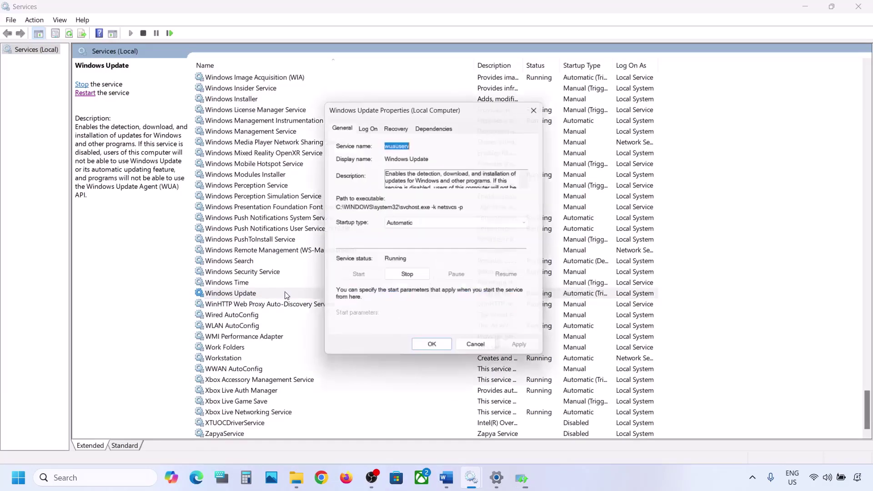
left_click(428, 225)
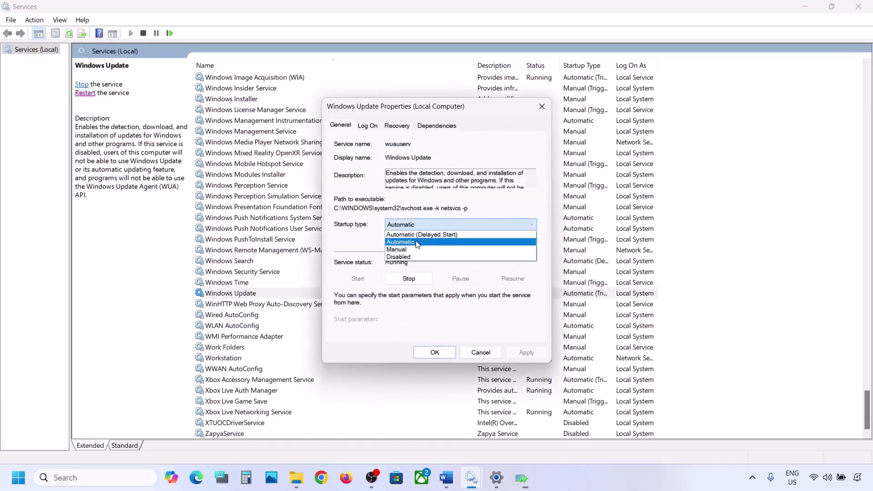
left_click(417, 244)
left_click(512, 353)
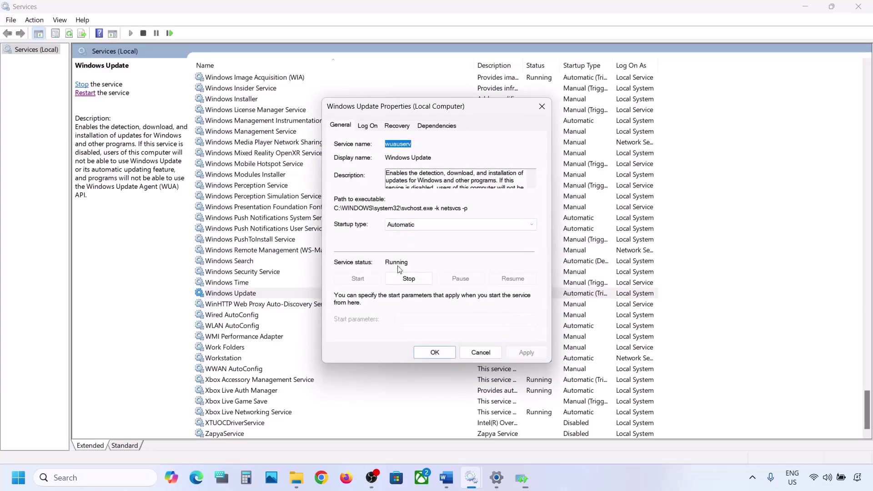
left_click(419, 353)
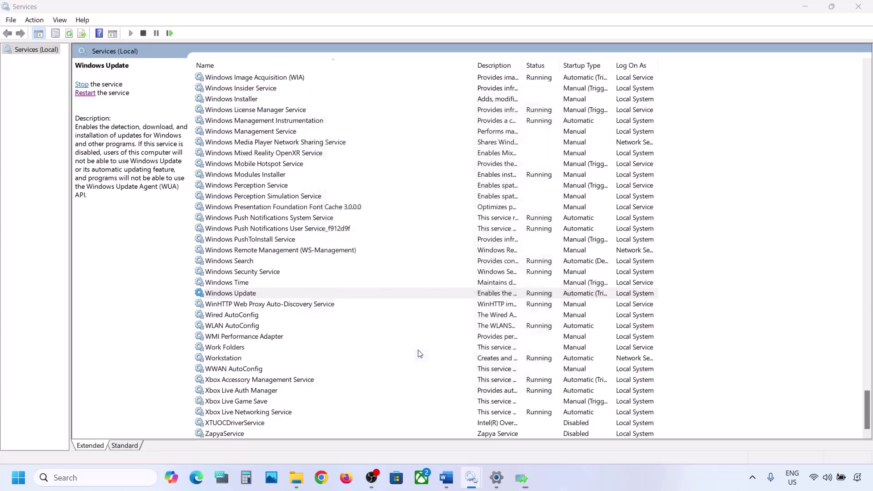
Restart the Windows Update service.
left_click(234, 295)
right_click(236, 296)
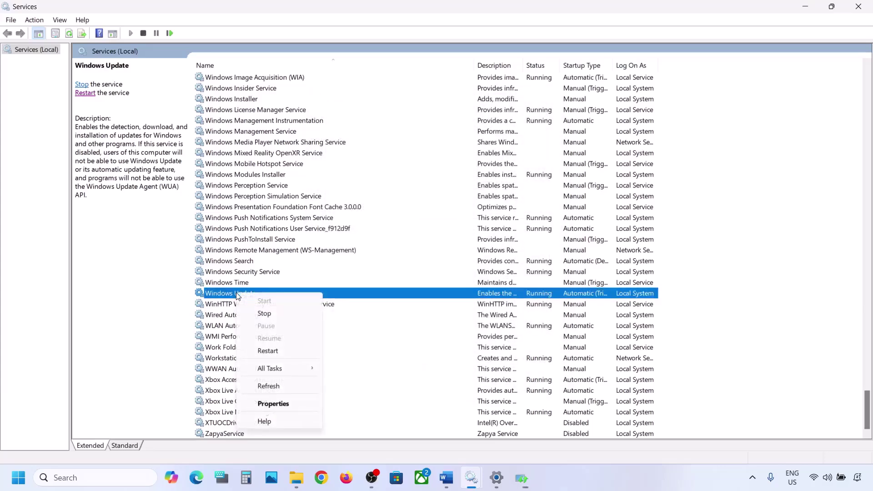
left_click(275, 351)
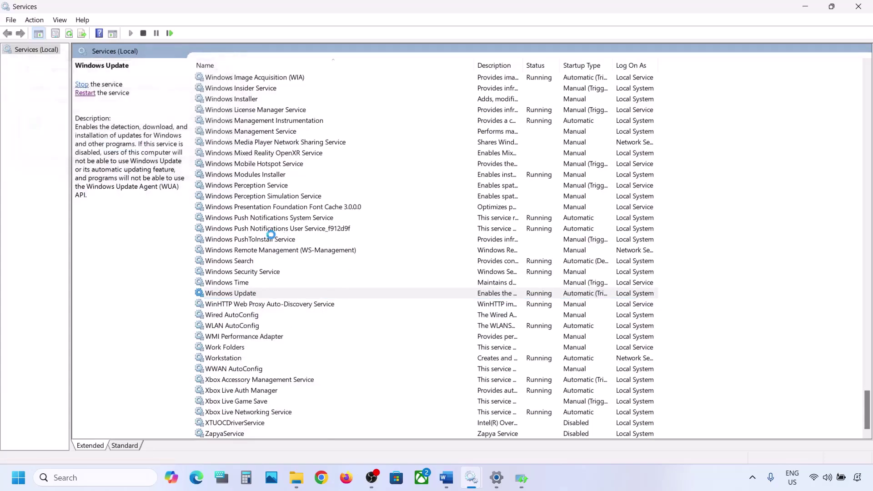
Set Background Intelligent Transfer Service's startup type to Automatic and apply it.
left_click(256, 229)
key("b")
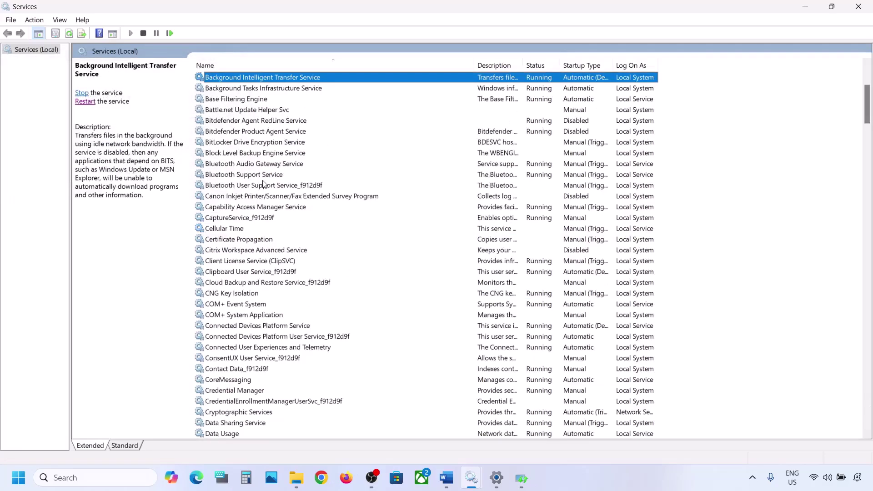
scroll(263, 184, "up", 3)
double_click(286, 180)
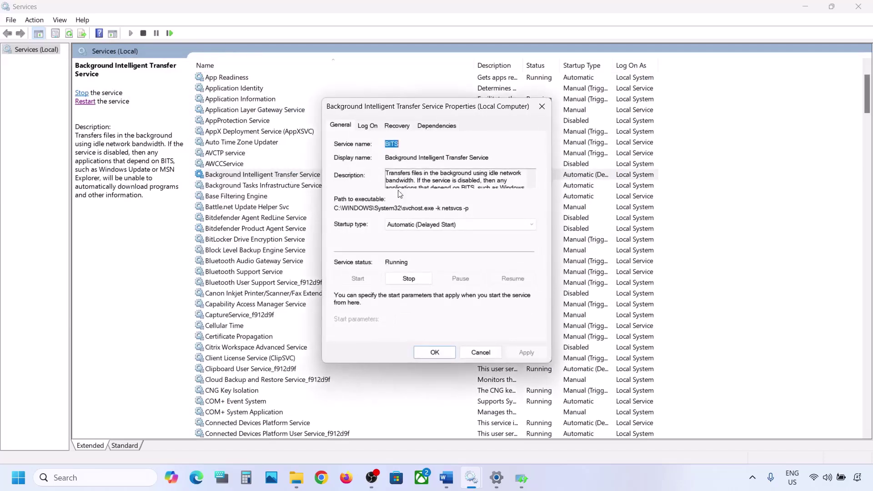
left_click(400, 228)
left_click(408, 243)
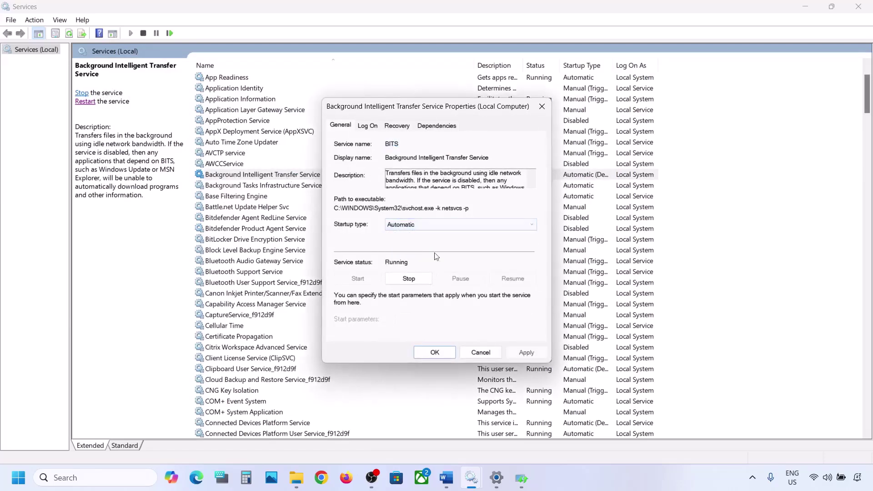
left_click(523, 353)
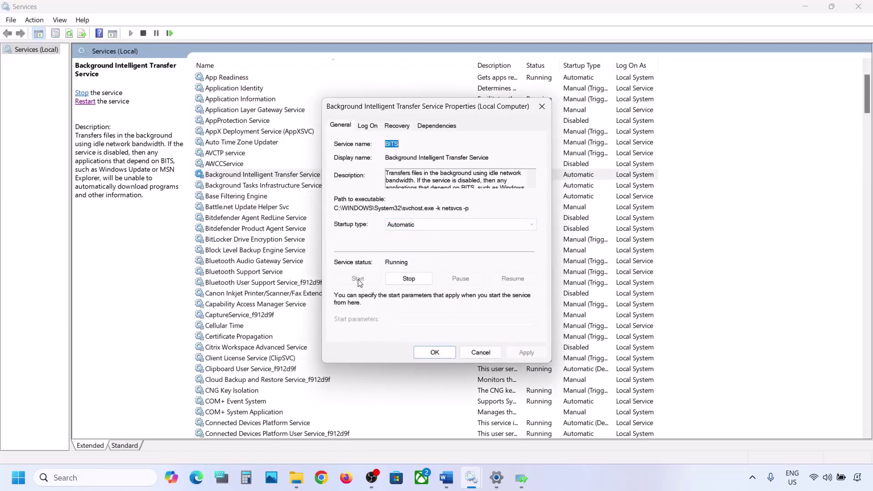
left_click(435, 353)
Restart the Background Intelligent Transfer Service.
left_click(271, 177)
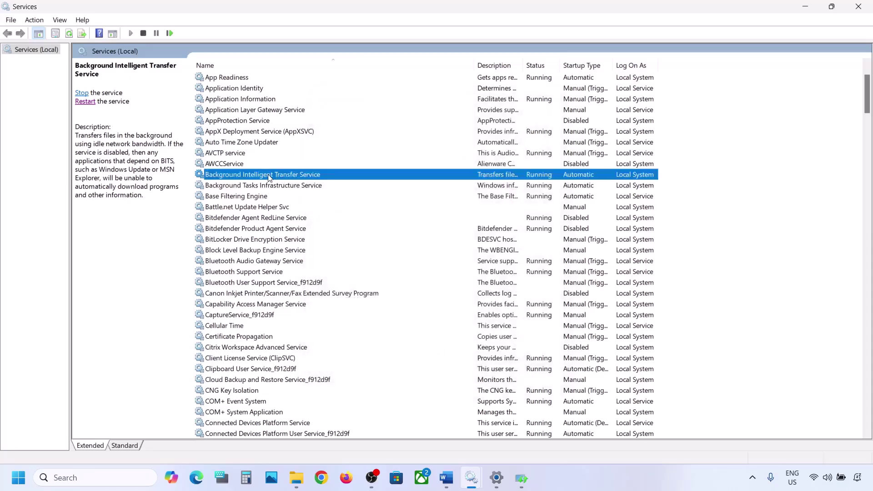
right_click(269, 178)
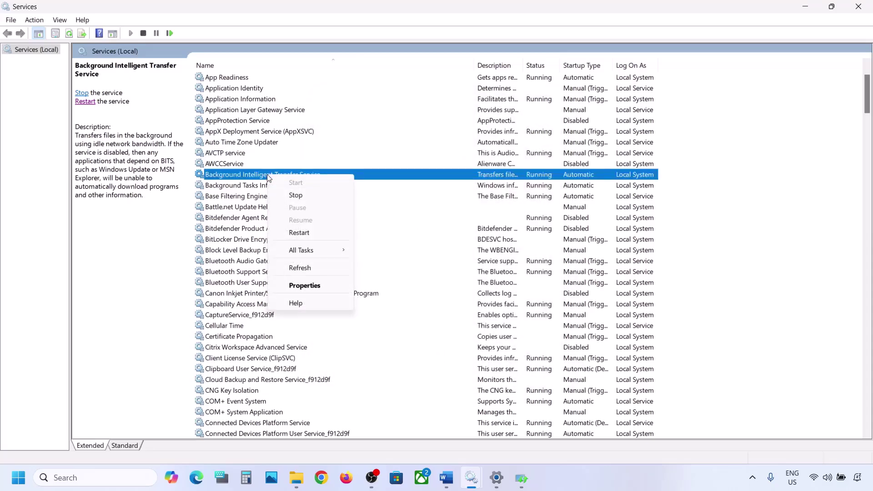
left_click(299, 233)
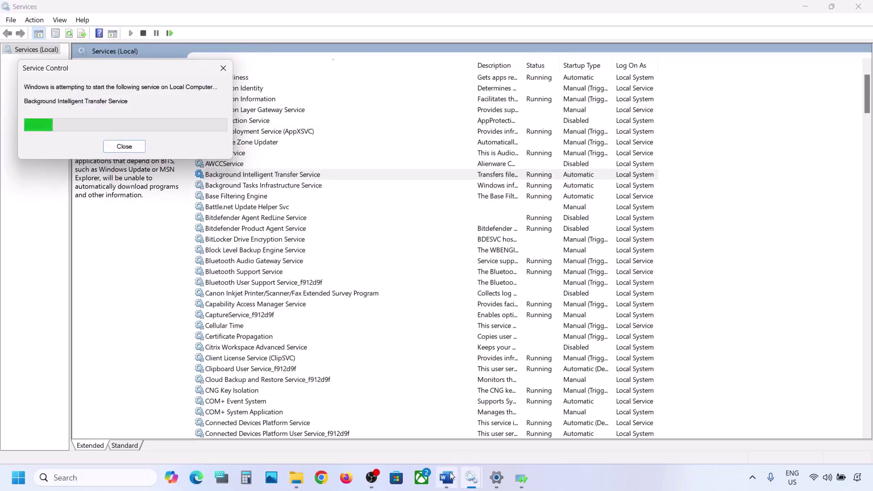
mouse_move(448, 477)
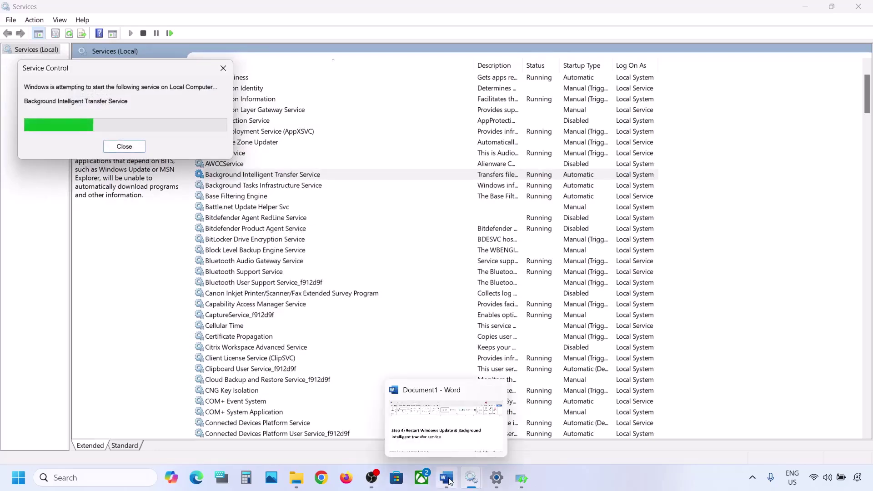
Copy the Microsoft Windows 11 download URL from the Word guide.
left_click(446, 478)
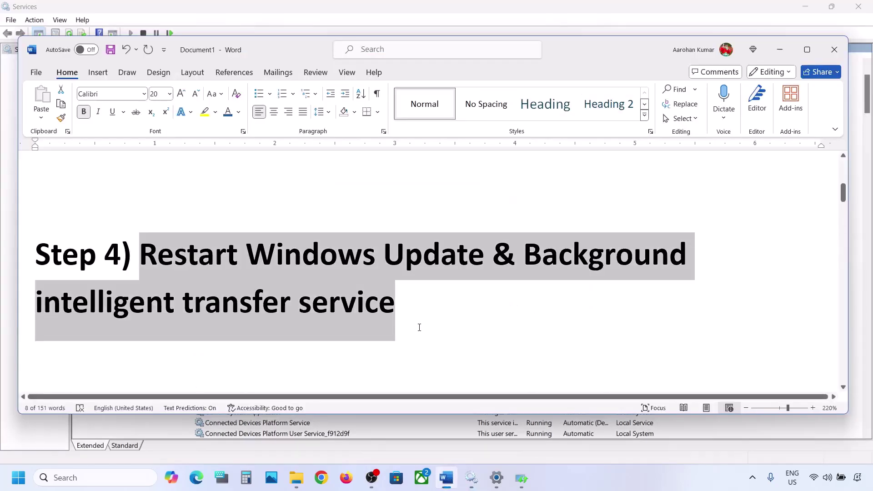
scroll(419, 327, "down", 5)
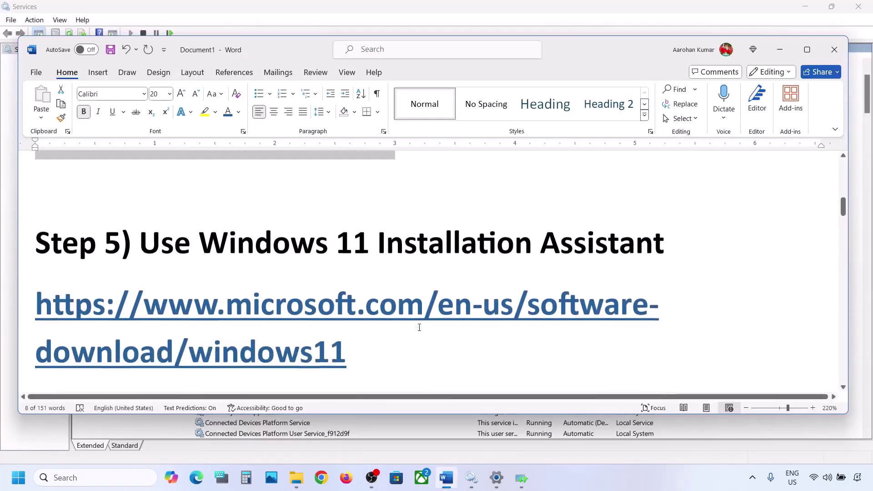
left_click_drag(362, 340, 37, 291)
right_click(36, 290)
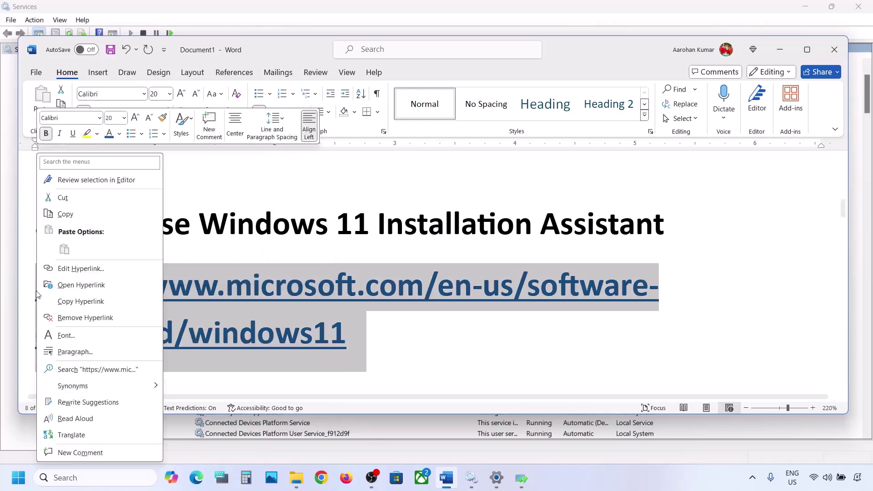
left_click(85, 212)
Load the Download Windows 11 page in Chrome, then download and run the Installation Assistant.
left_click(321, 478)
key("ctrl+v")
key("Return")
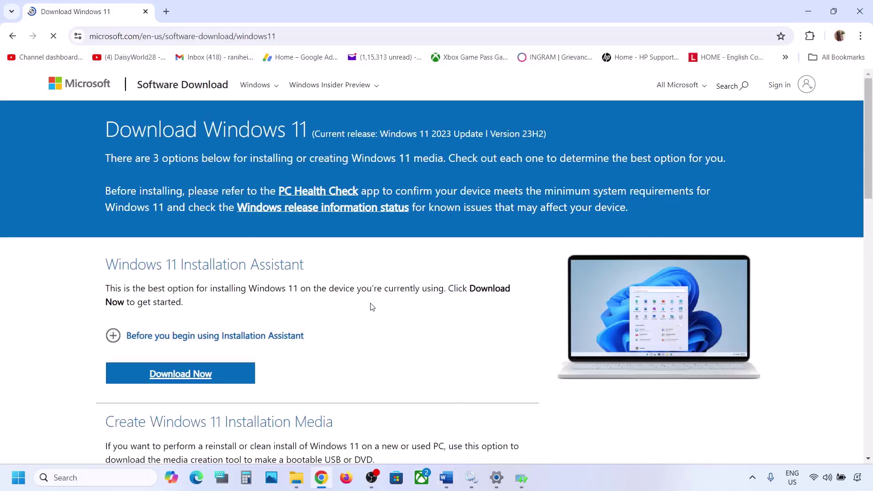
scroll(372, 307, "down", 1)
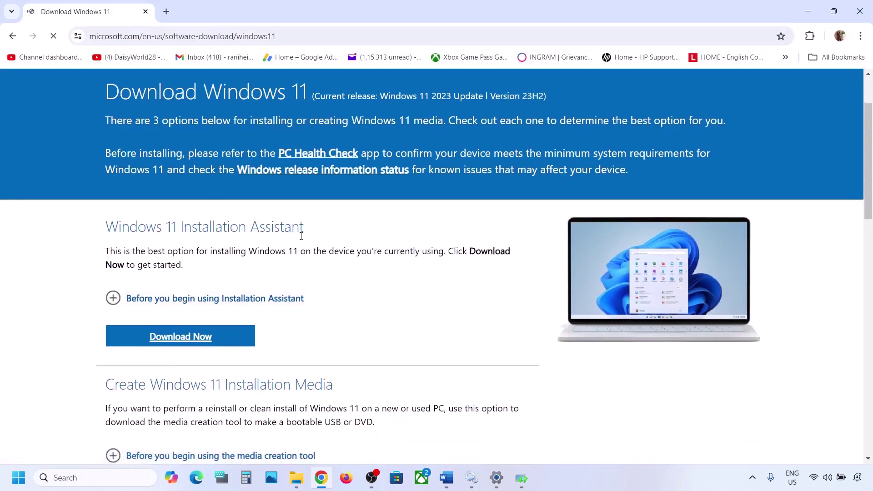
left_click(185, 337)
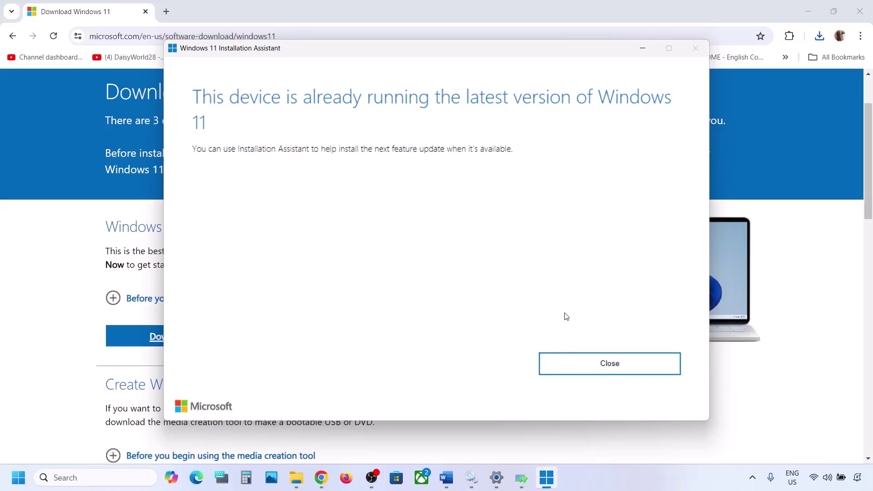
left_click(642, 49)
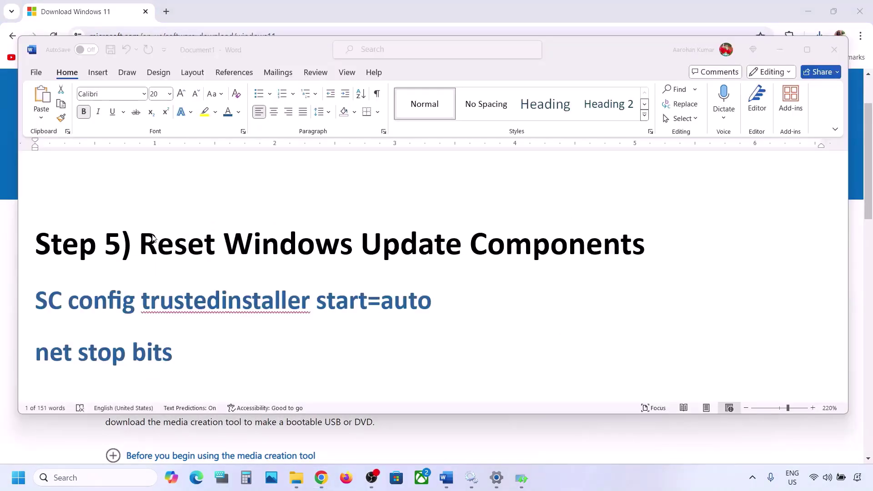
Copy the reset command lines from 'SC config' through 'net start appidsvc' in Word.
left_click(143, 240)
left_click_drag(144, 241, 644, 248)
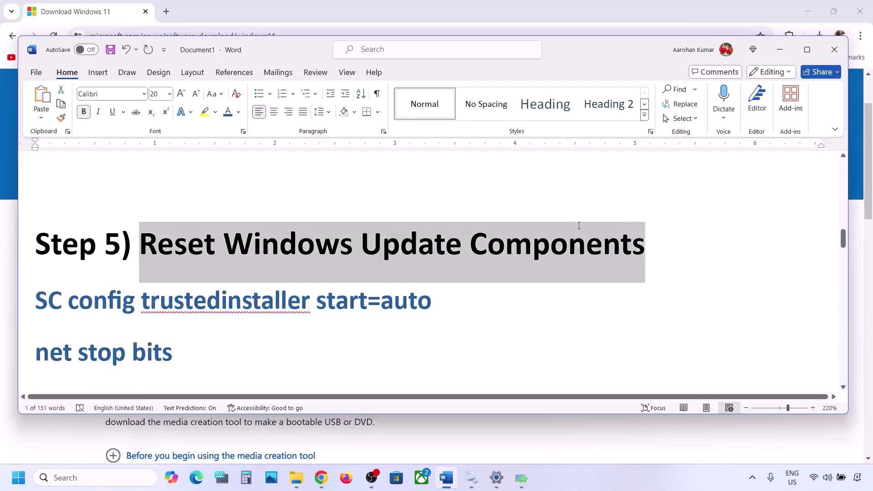
left_click(37, 298)
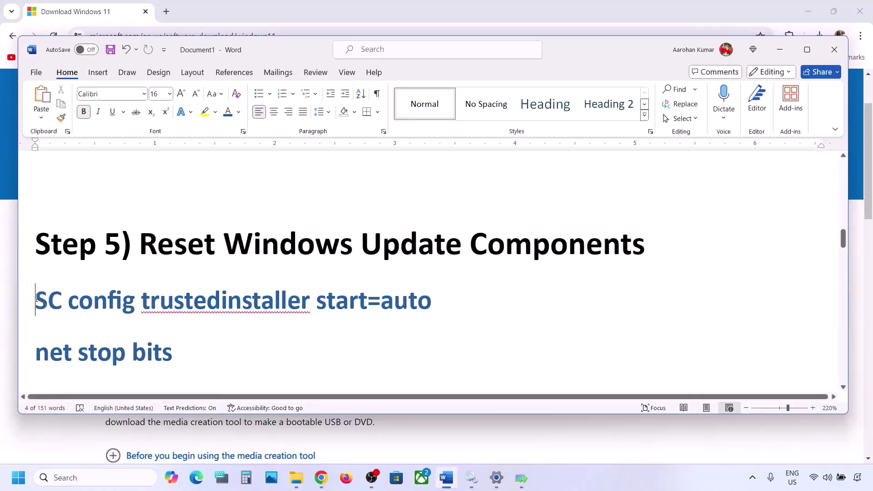
key("shift+Down")
key("shift+Down")
key("shift+Down")
key("shift+Down")
key("shift+Down")
key("shift+Down")
key("shift+Down")
key("shift+Down")
key("shift+Down")
key("shift+Down")
key("shift+Down")
key("shift+Down")
key("shift+Down")
key("shift+Down")
key("shift+Down")
key("shift+Down")
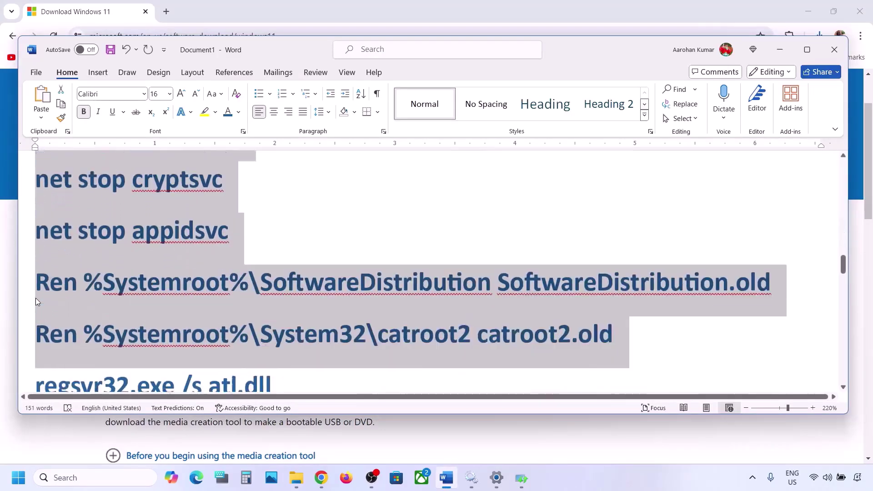
key("shift+Down")
key("shift+Down")
key("shift+Down")
key("shift+Down")
key("shift+Down")
key("shift+Down")
key("shift+Down")
key("shift+Down")
key("shift+Down")
key("shift+Down")
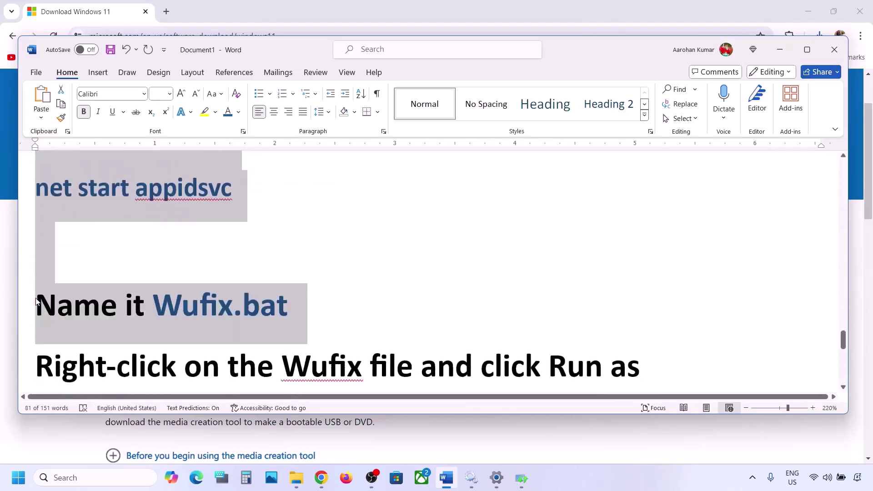
key("shift+Up")
key("shift+Up")
scroll(129, 267, "up", 2)
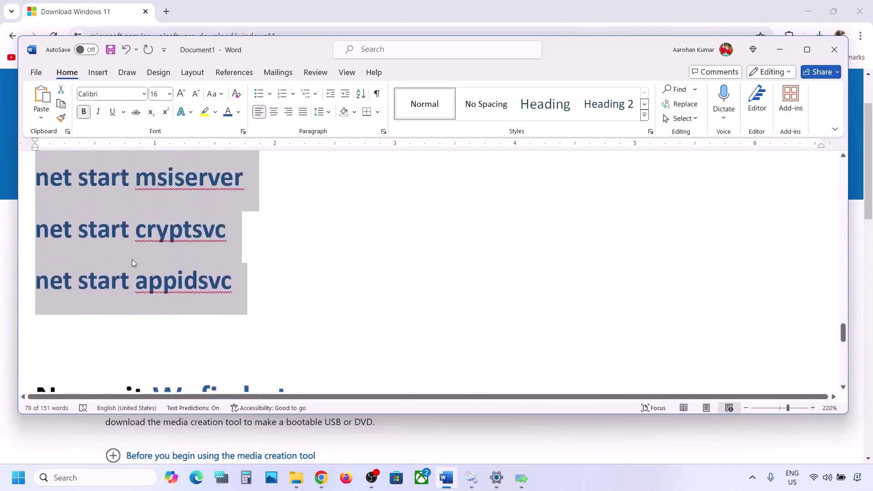
right_click(135, 230)
left_click(164, 281)
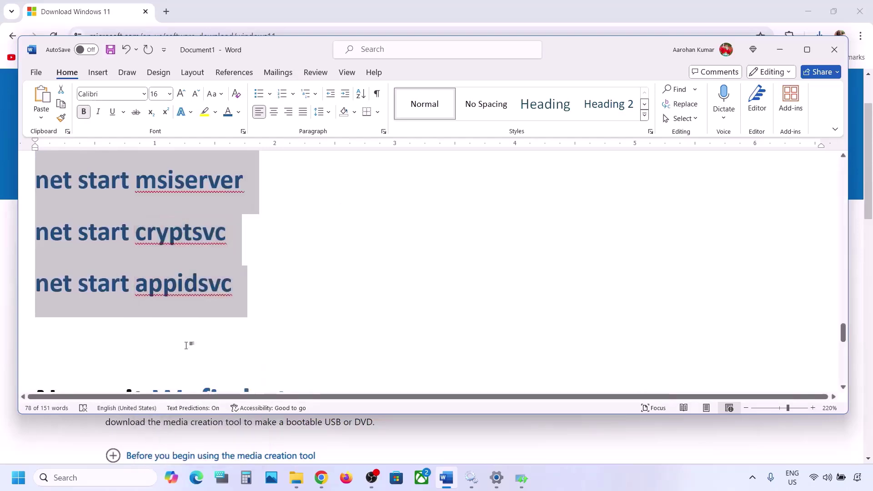
Paste the reset commands into a new Notepad note and start Save as.
left_click(72, 478)
type("note")
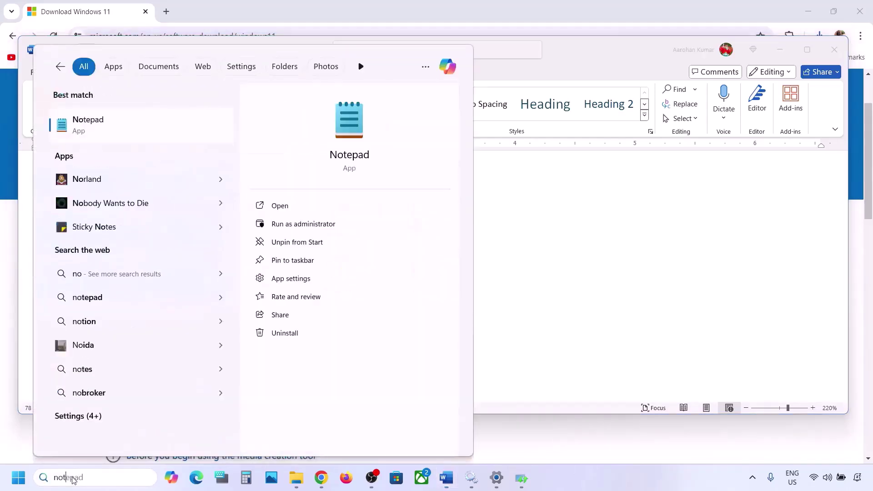
key("Return")
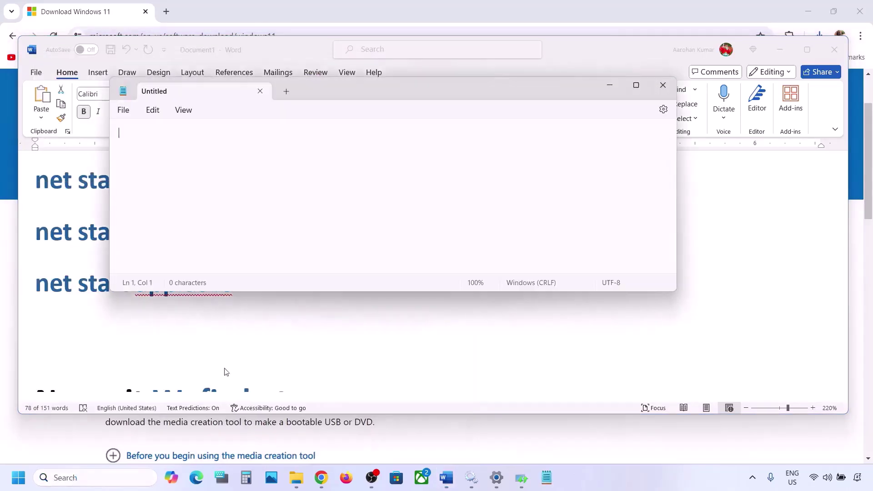
key("ctrl+v")
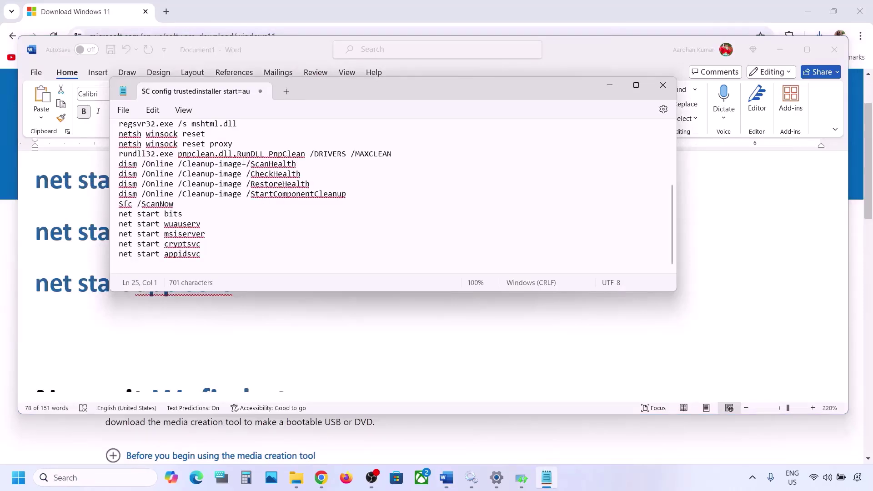
scroll(243, 161, "up", 4)
left_click(123, 110)
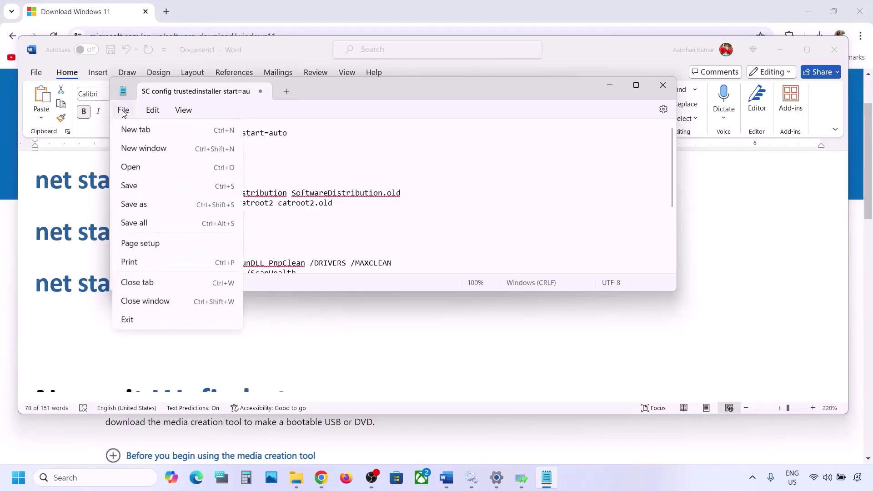
left_click(137, 205)
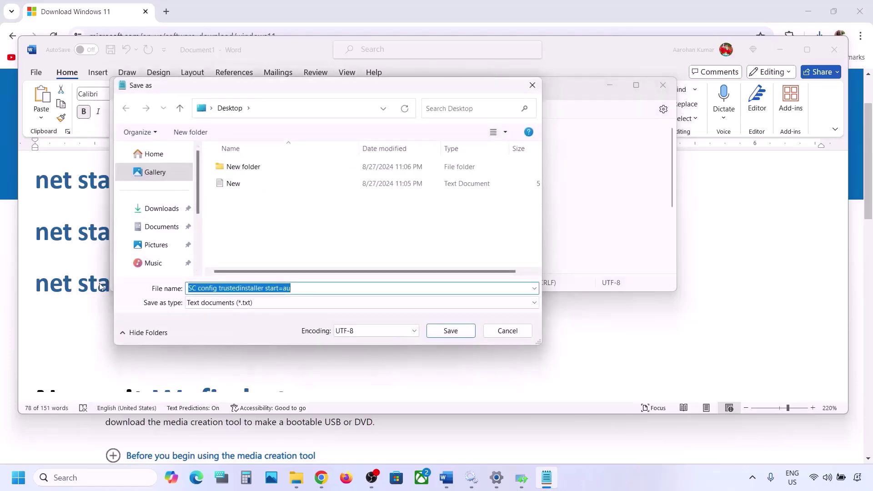
Copy the name Wufix.bat from the Word guide into Notepad's Save As file name.
left_click(94, 291)
scroll(94, 291, "down", 3)
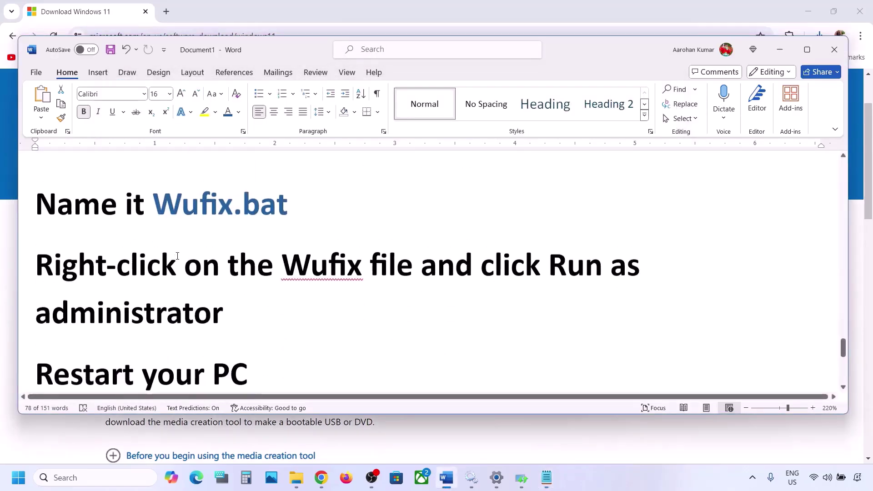
left_click_drag(294, 205, 153, 207)
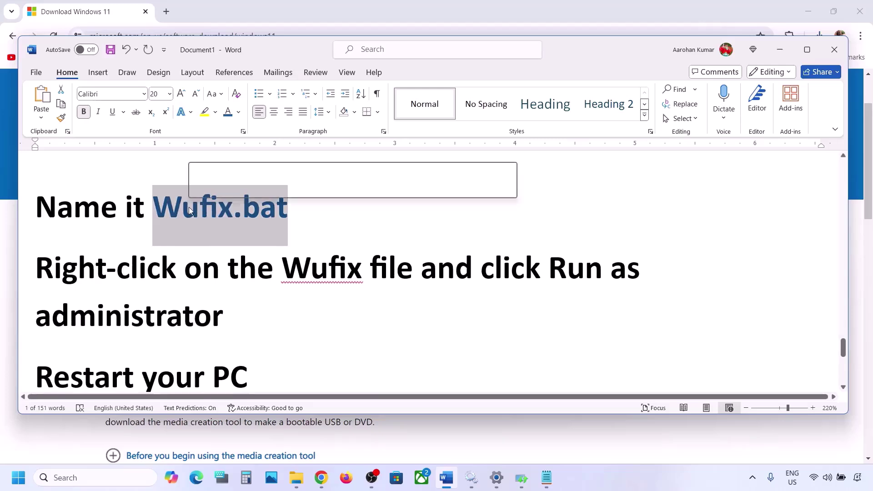
key("alt+Tab")
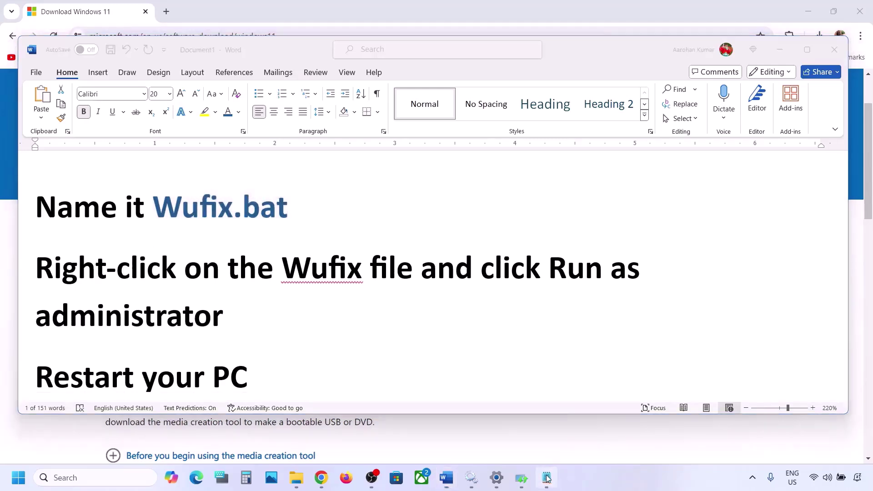
key("ctrl+s")
key("ctrl+v")
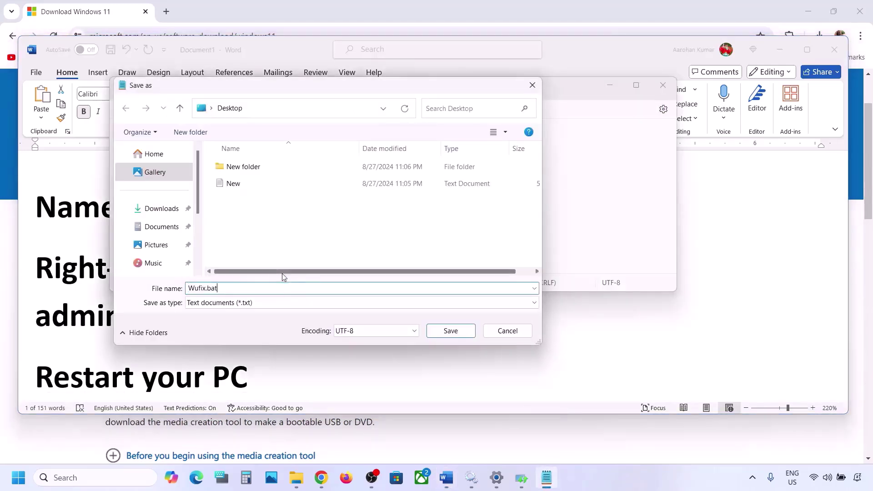
Save it to the Desktop with type All files, close Notepad, and select Wufix on the desktop.
left_click(256, 305)
left_click(226, 325)
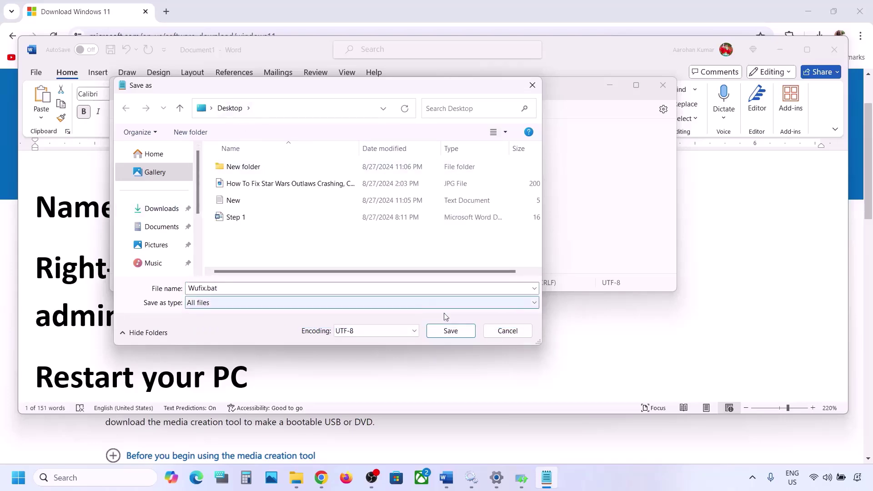
left_click(450, 330)
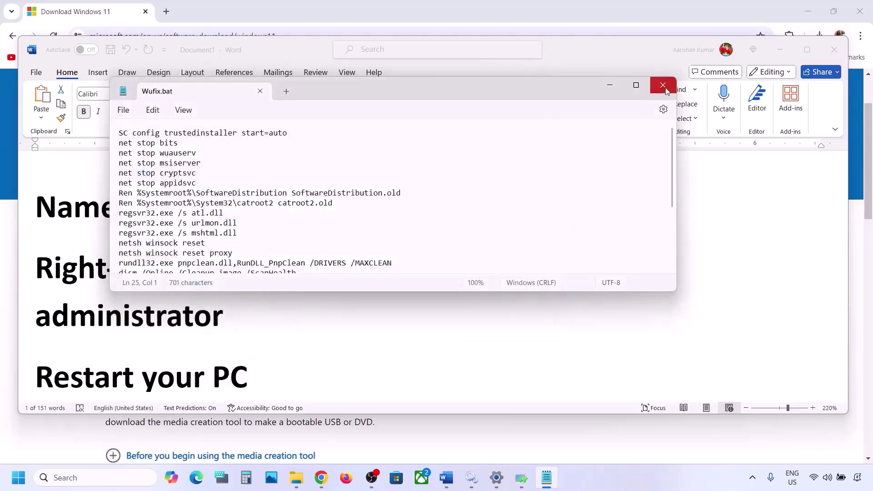
left_click(664, 87)
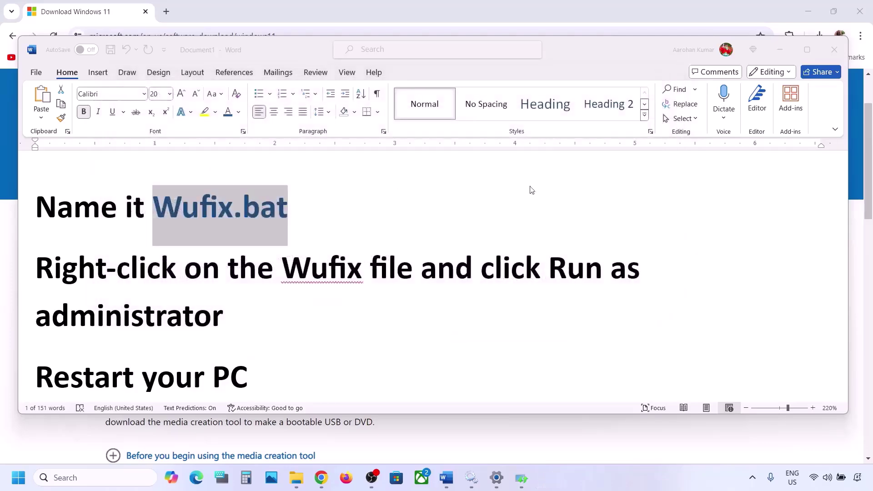
key("super+d")
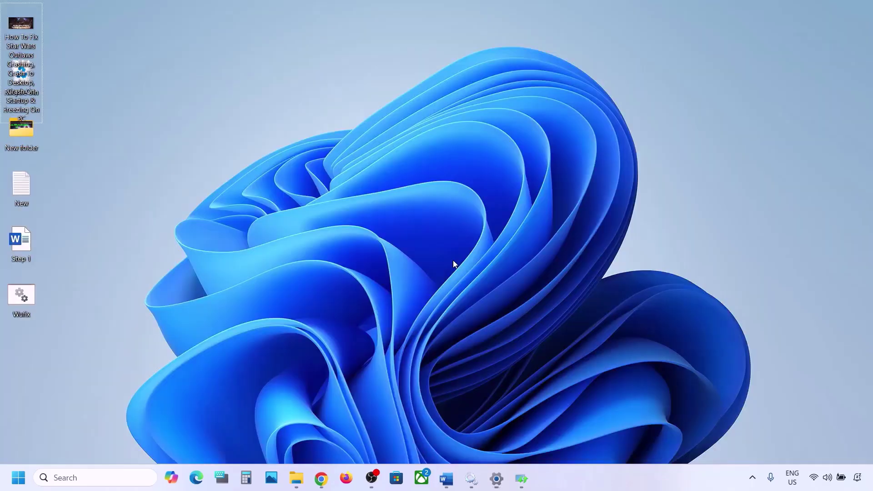
left_click(27, 297)
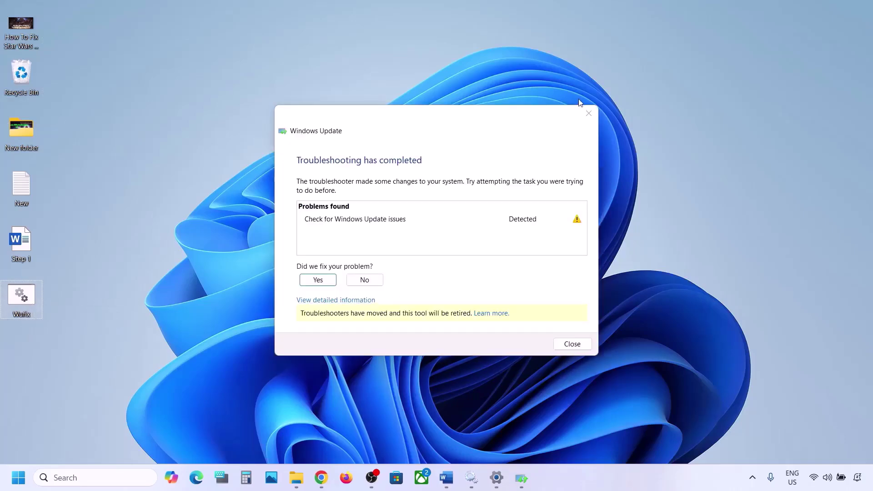
Close the troubleshooter results and run Wufix.bat as administrator.
left_click(588, 114)
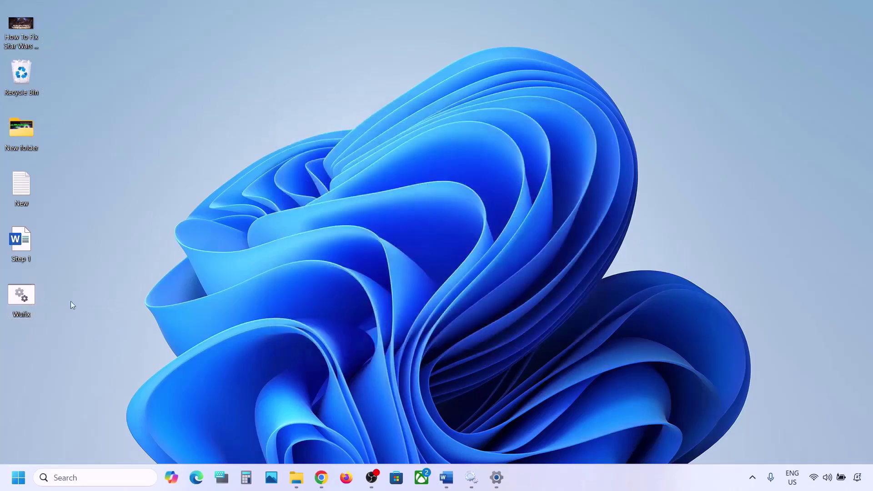
right_click(25, 297)
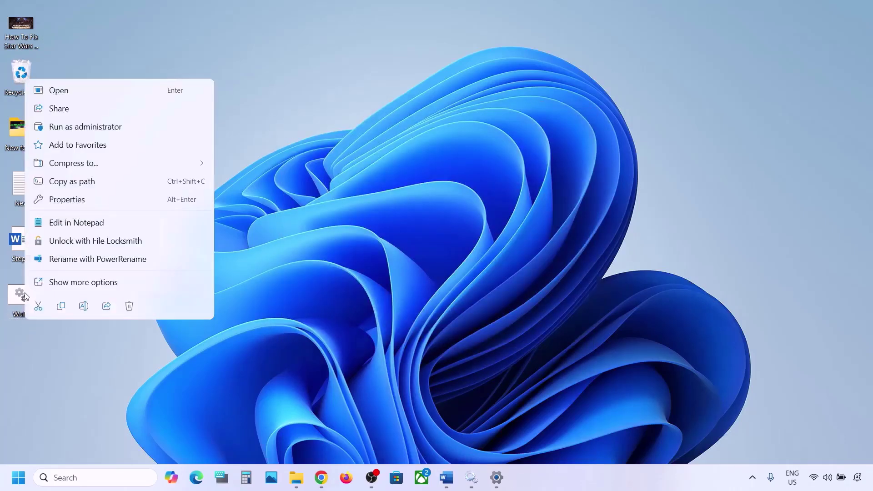
left_click(110, 131)
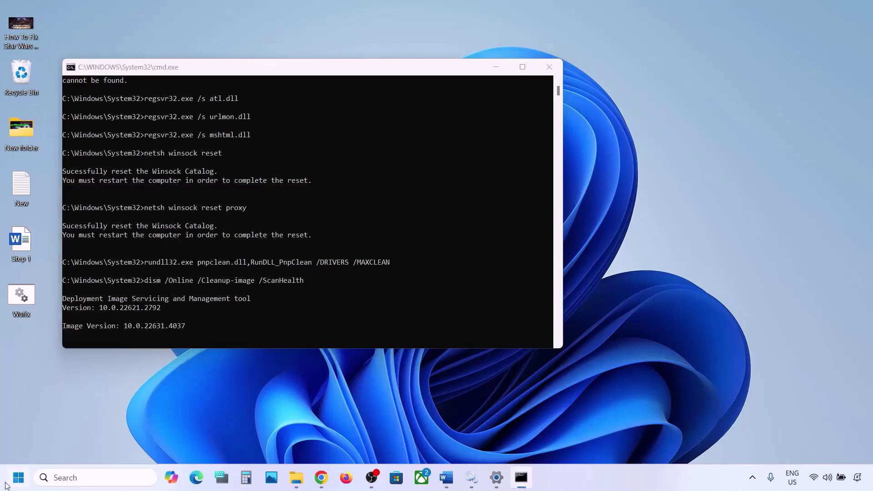
Leave the reset commands and DISM ScanHealth running while minimizing Command Prompt to the desktop.
left_click(18, 477)
left_click(331, 439)
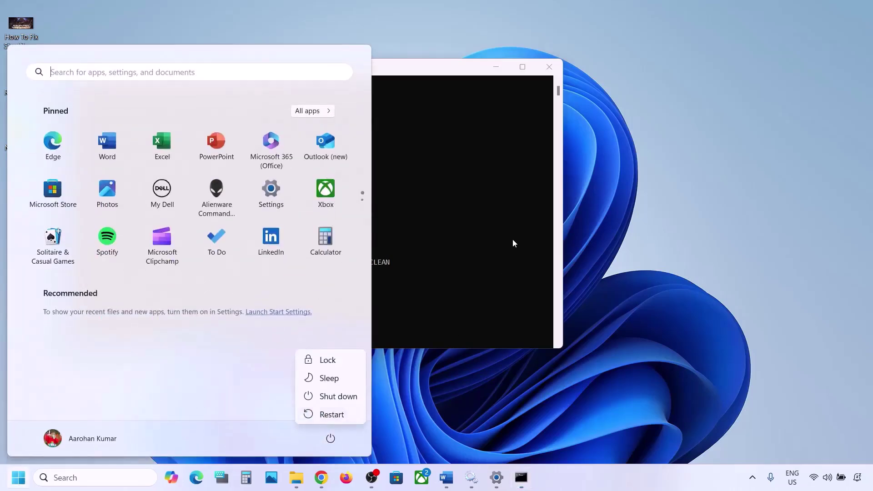
key("Escape")
left_click(462, 230)
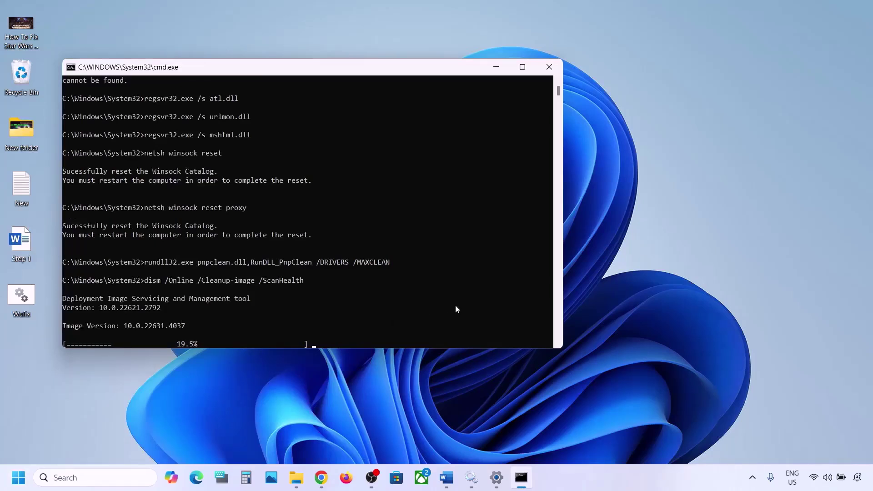
left_click(579, 487)
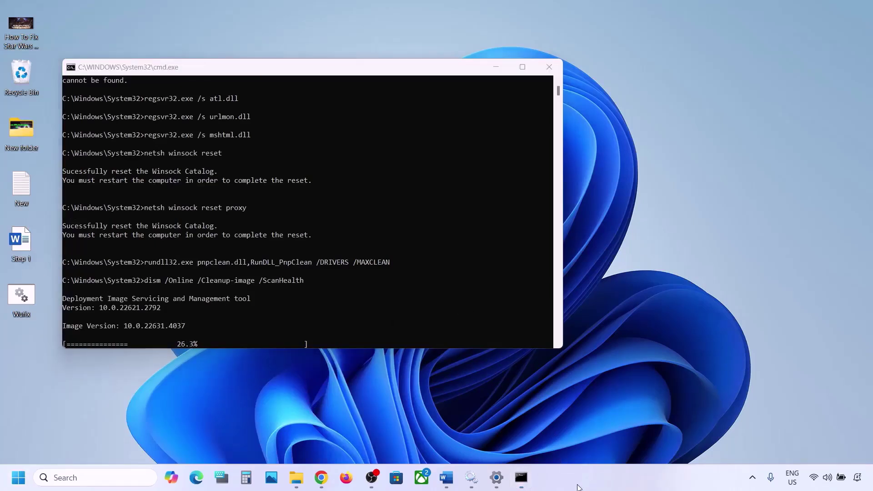
key("super+d")
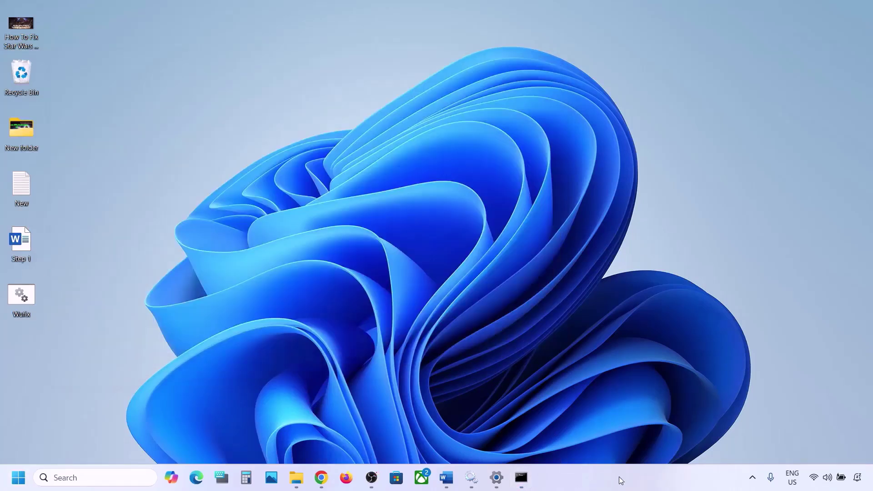
left_click(446, 478)
Find the Use Media Creation Tool section in the guide and download the Media Creation Tool.
scroll(273, 346, "down", 2)
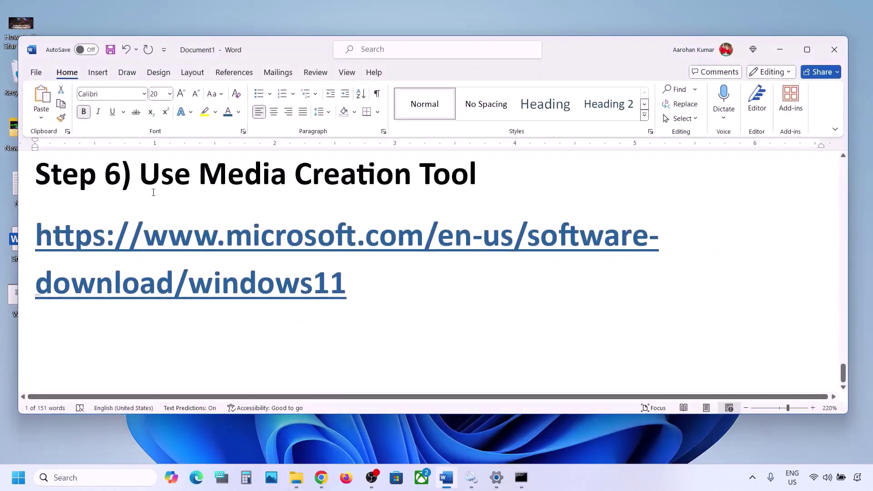
left_click_drag(142, 180, 483, 182)
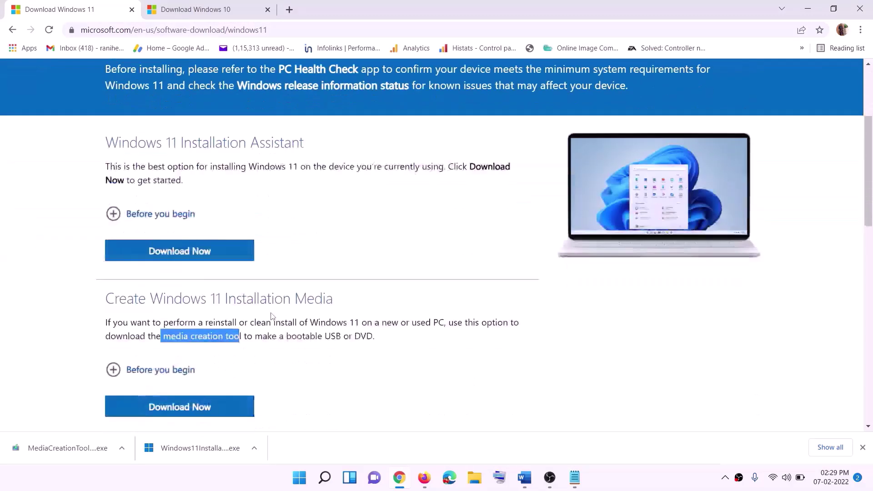
scroll(272, 316, "down", 1)
left_click(178, 275)
left_click_drag(163, 270, 252, 270)
left_click(174, 343)
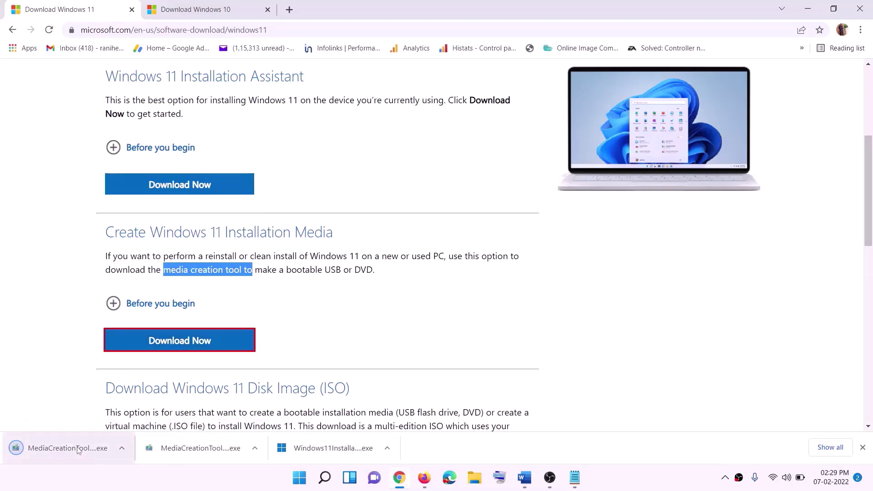
Run the tool, accept the license, keep the recommended edition, and save an ISO named Windows on the Desktop.
left_click(59, 451)
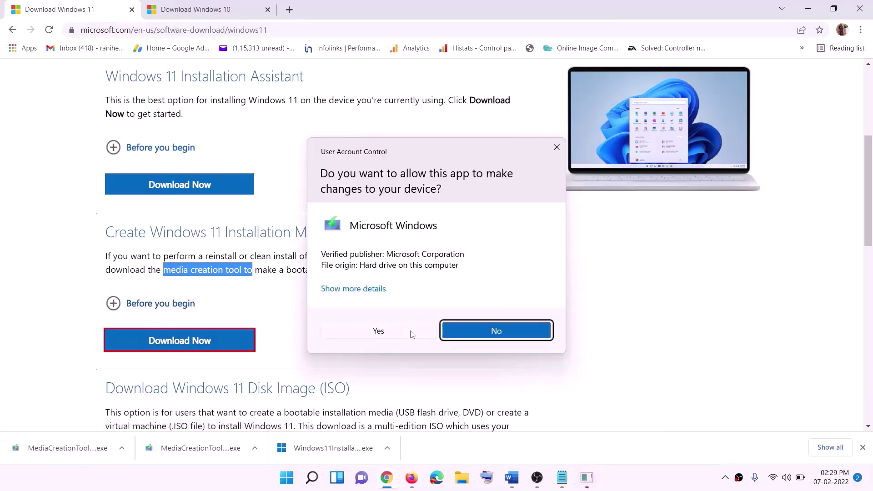
left_click(379, 331)
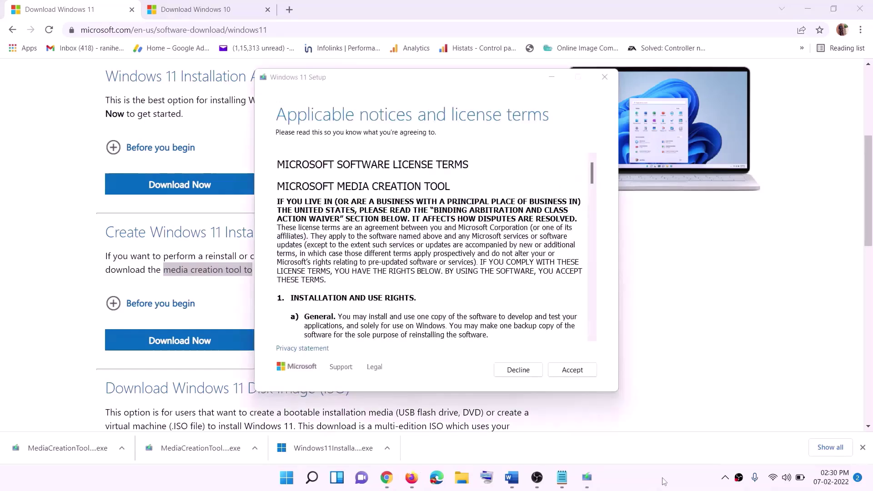
left_click(566, 370)
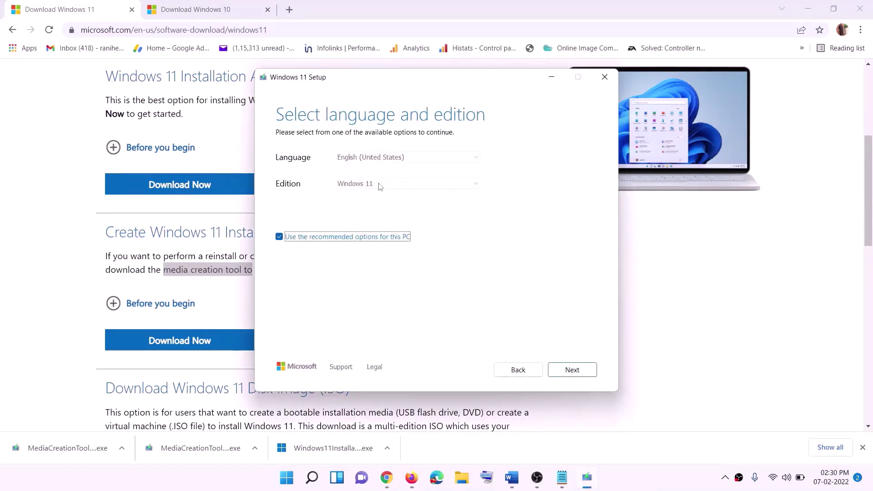
left_click(567, 370)
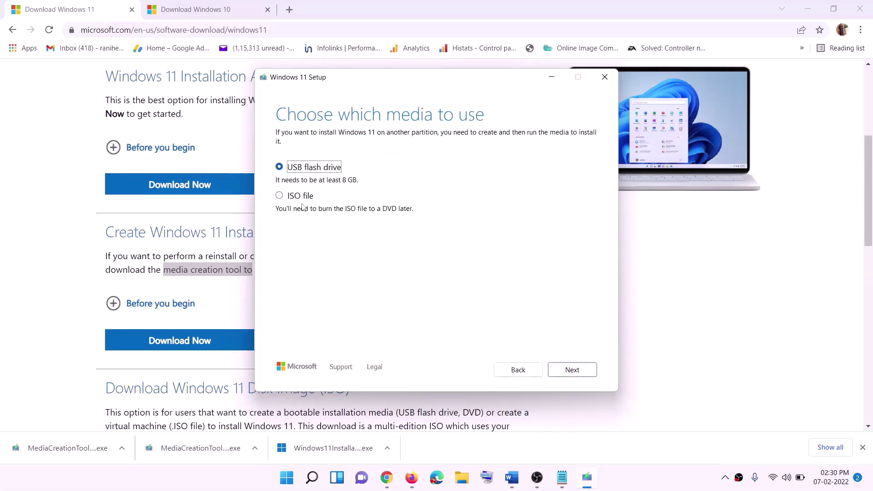
left_click(289, 196)
left_click(571, 369)
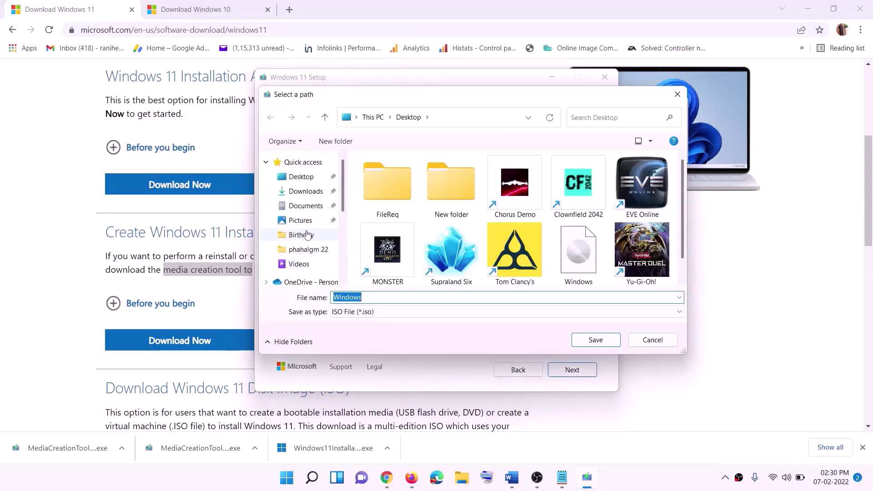
left_click(302, 184)
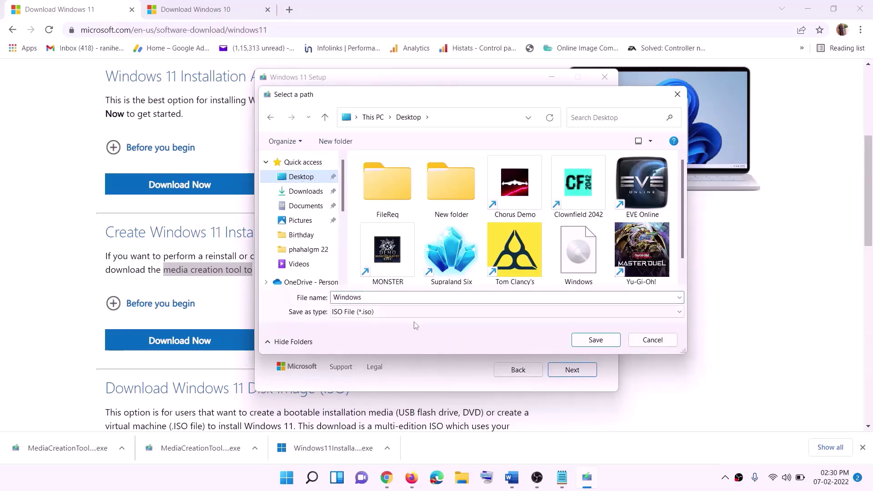
left_click(598, 343)
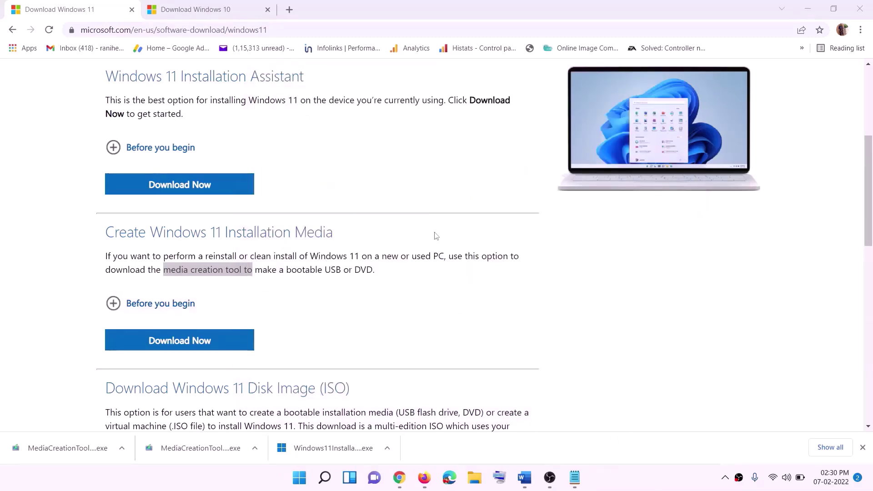
Mount the Windows ISO from the desktop and launch its setup program with administrator approval.
key("super+d")
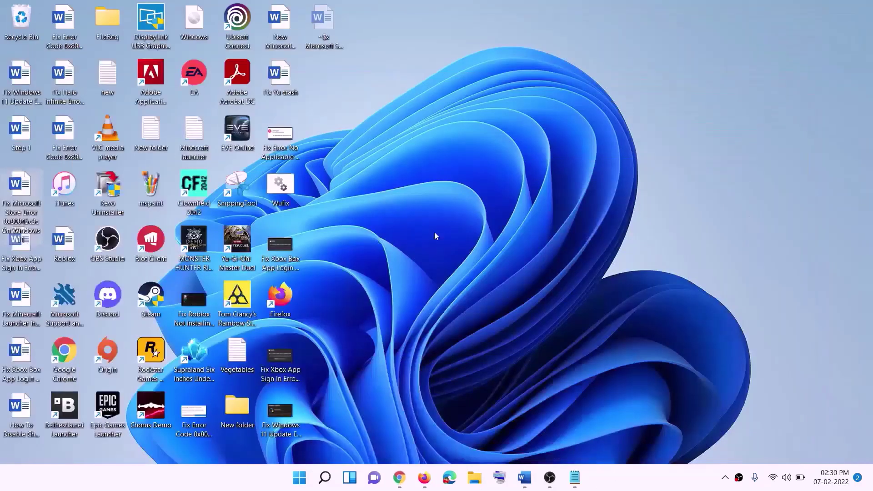
left_click_drag(197, 25, 350, 293)
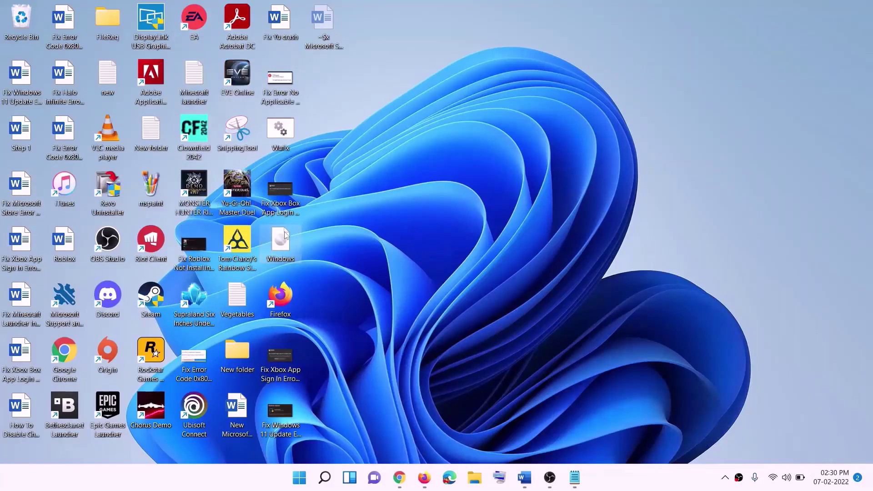
double_click(284, 249)
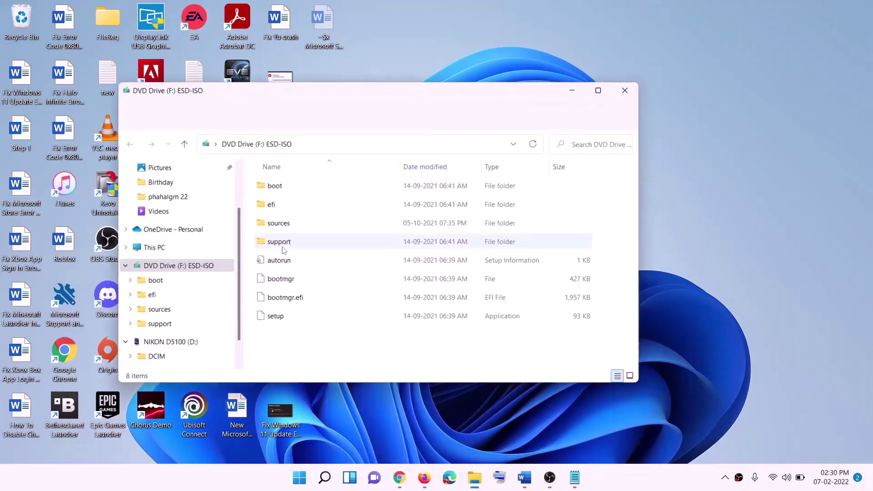
left_click(277, 321)
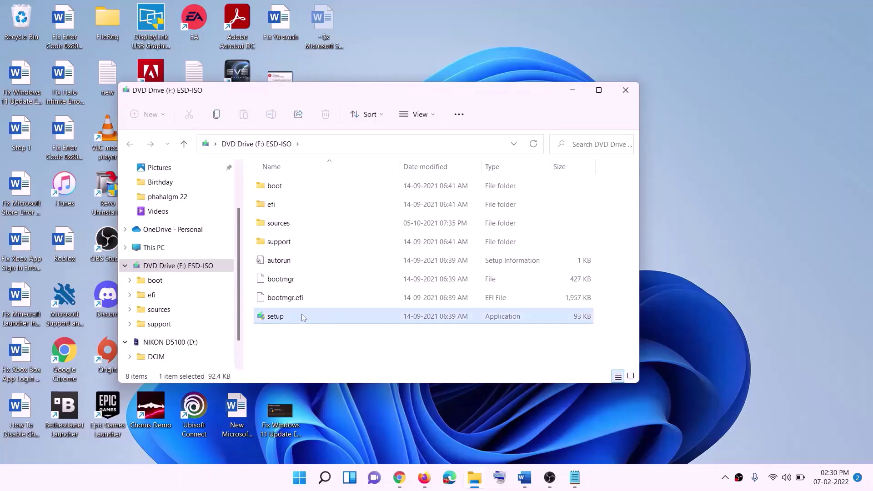
double_click(298, 320)
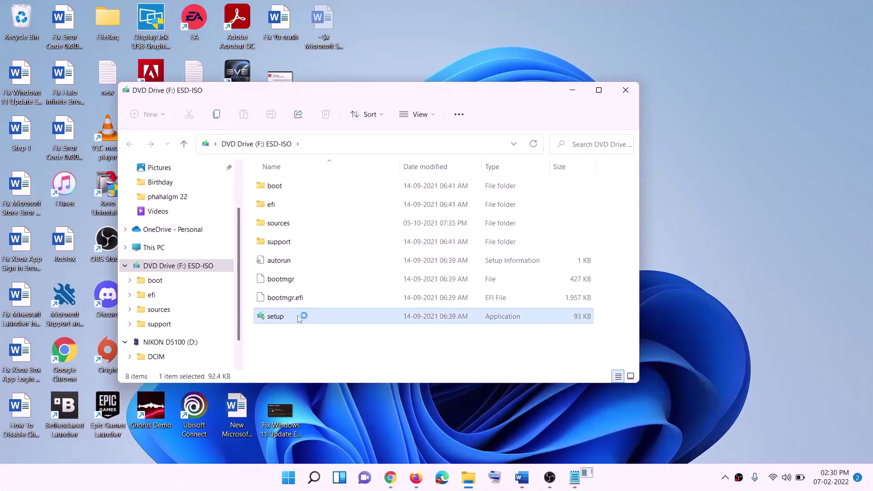
left_click(399, 352)
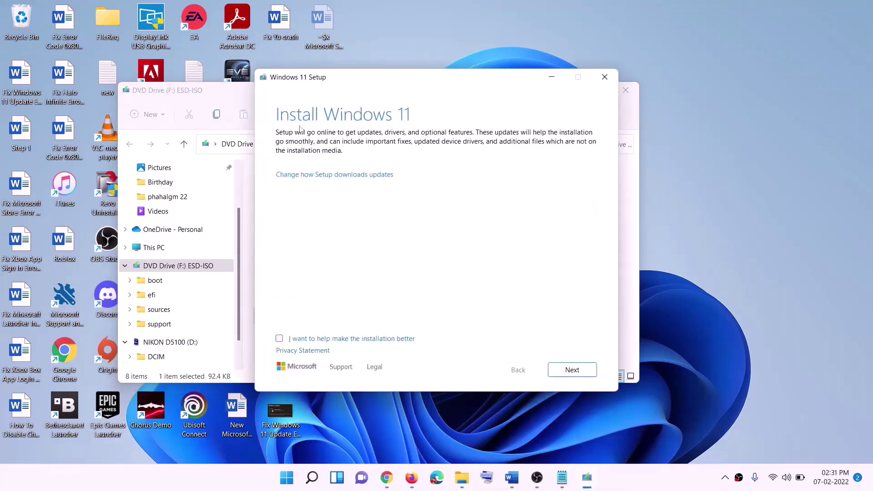
Complete Windows 11 Setup and confirm Update history lists version 24H2 as successfully installed.
left_click(580, 370)
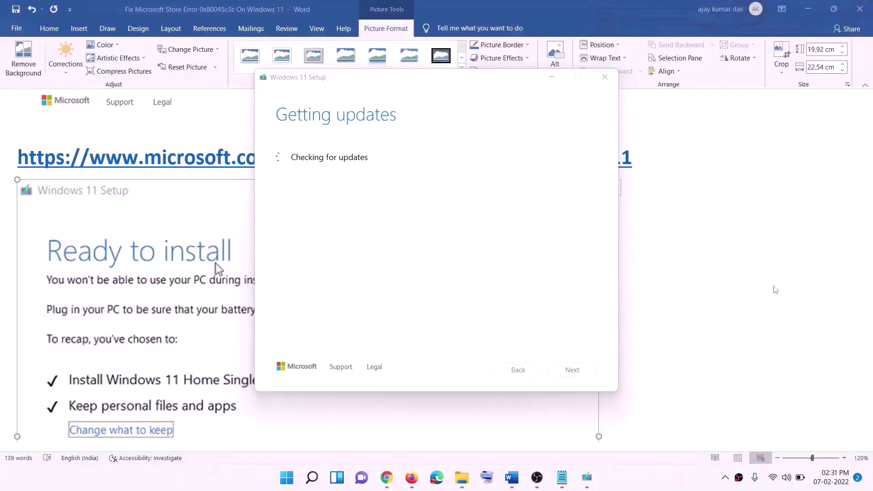
scroll(202, 228, "down", 1)
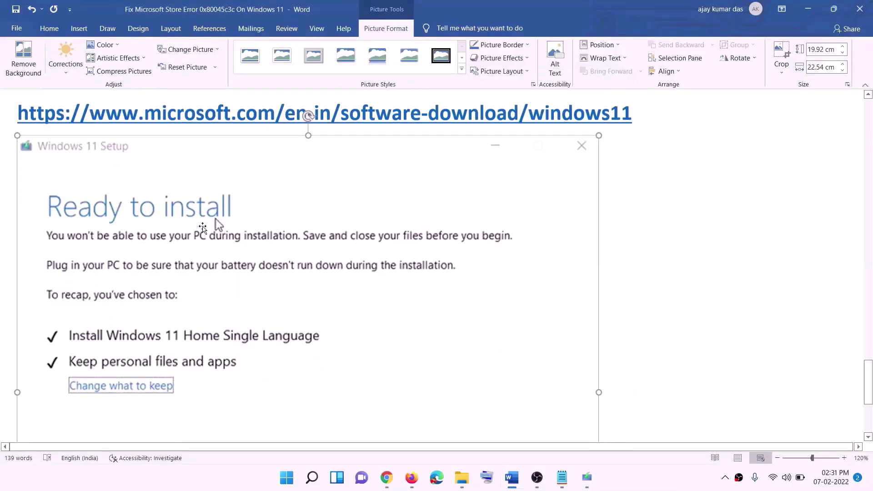
scroll(202, 227, "down", 3)
scroll(232, 192, "down", 1)
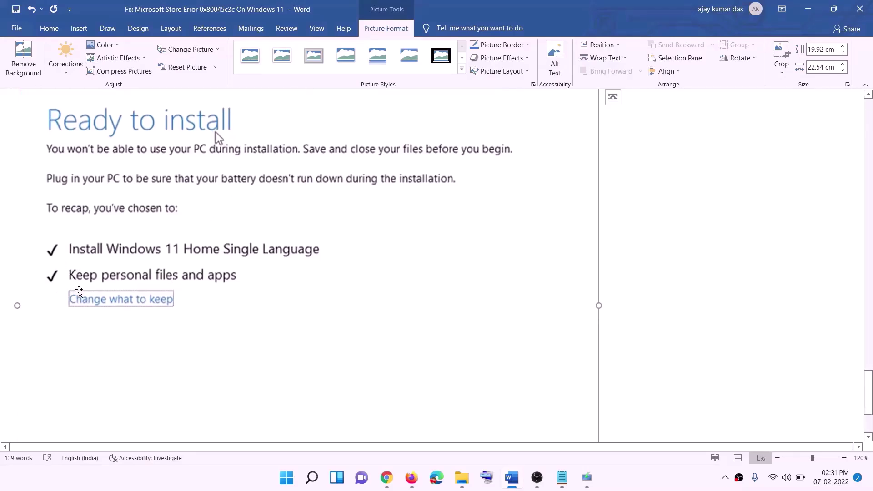
scroll(469, 361, "down", 2)
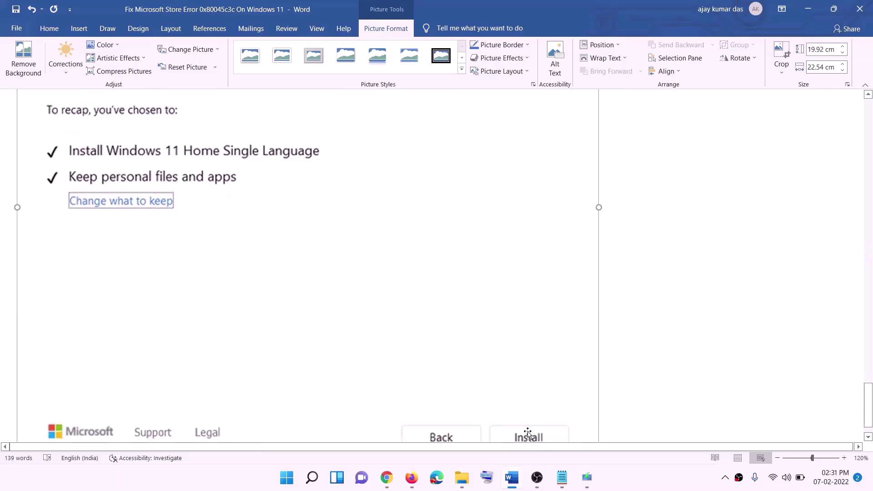
scroll(464, 340, "up", 5)
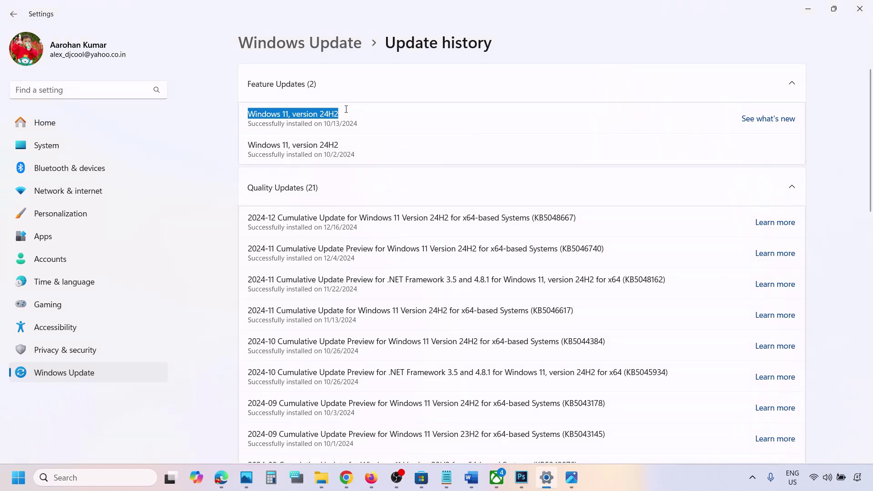
left_click(572, 477)
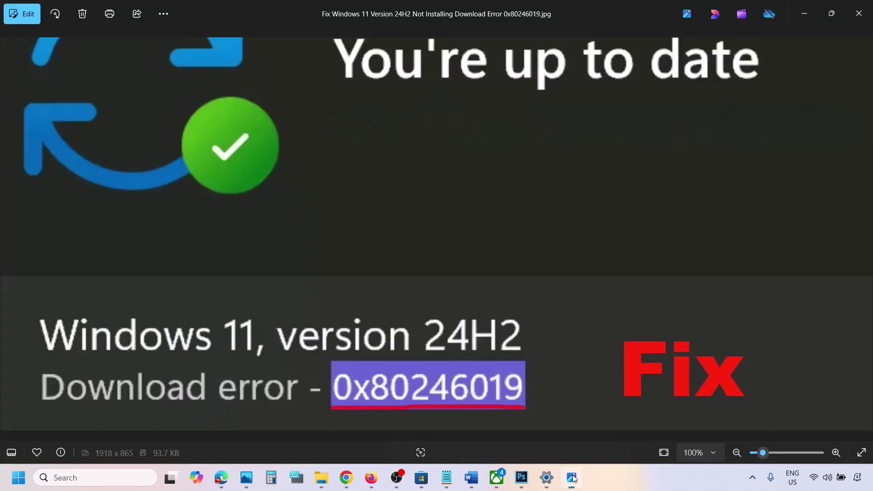
left_click(810, 21)
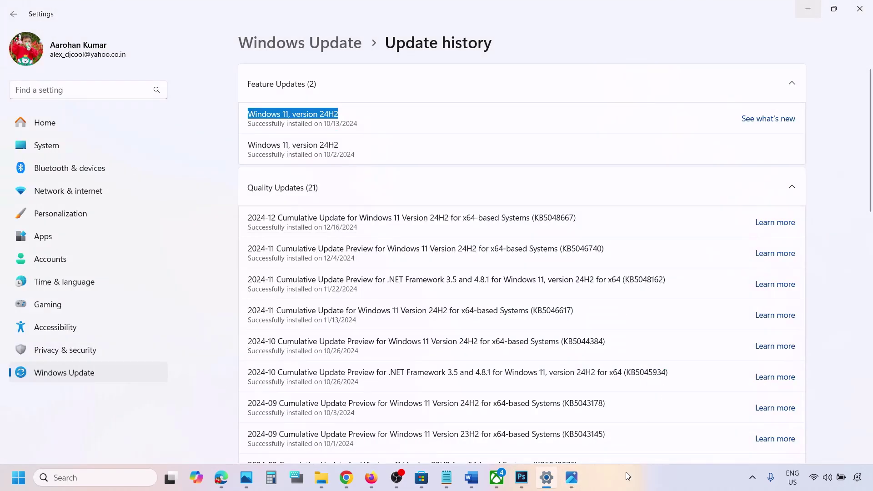